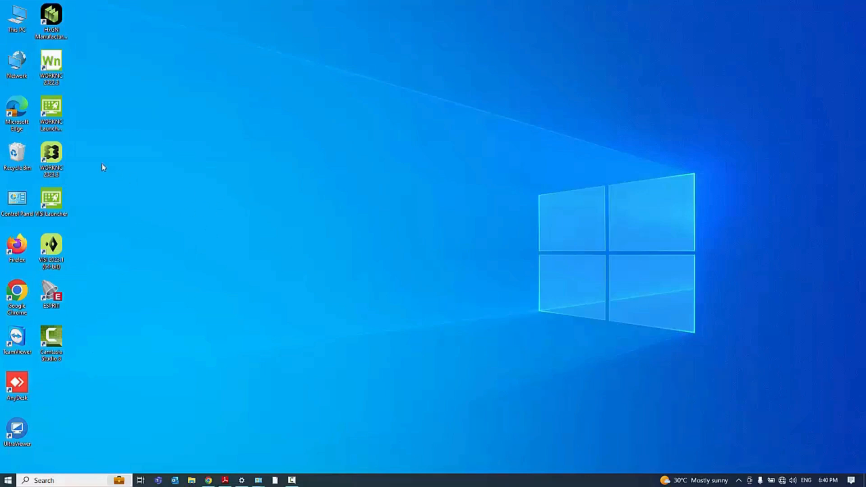
Launch WORKNC 2023.3 and look through the recent CAD files and recent workzones
double_click(61, 156)
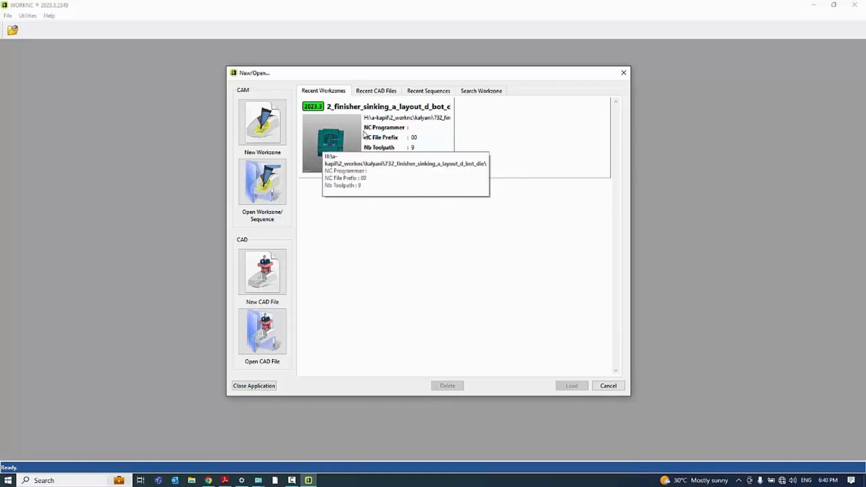
left_click(377, 92)
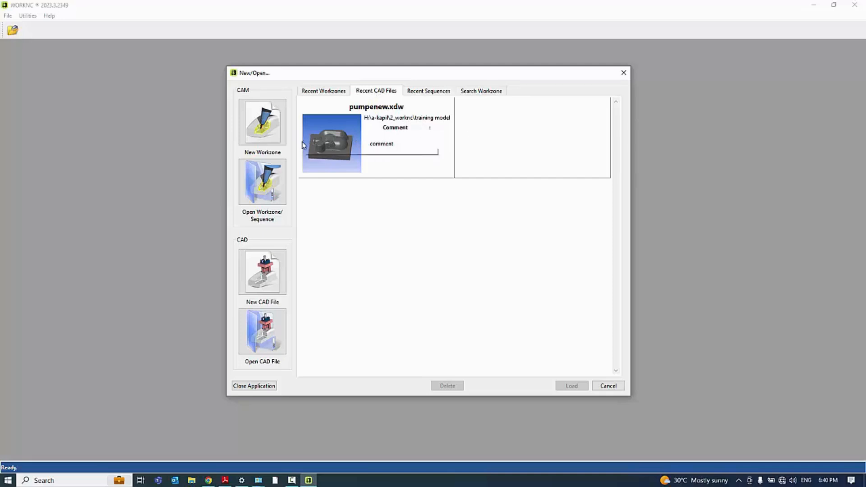
left_click(328, 91)
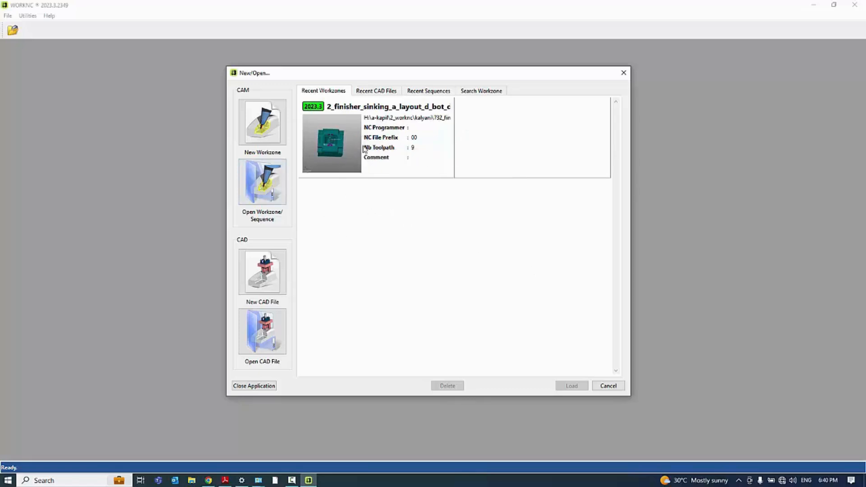
Open the existing workzone h75479a-d-pd-h75479a from the Raja_Plastic folder under H:\A-Kapil\2_WorkNc
left_click(261, 183)
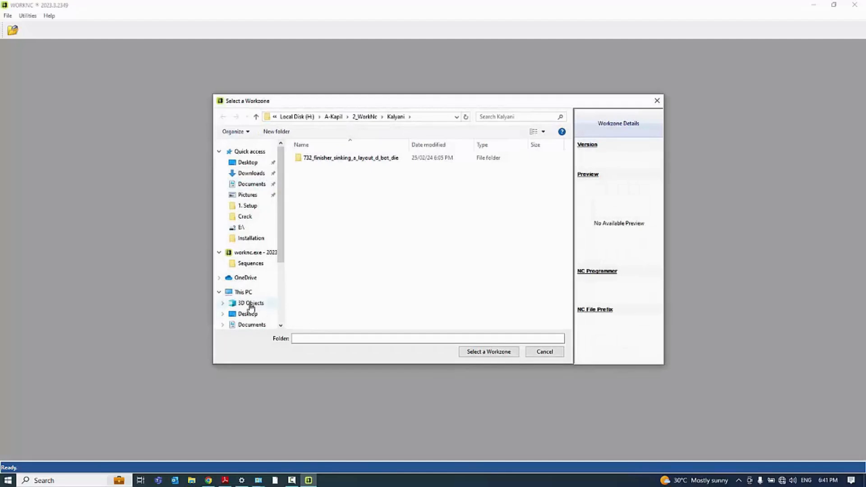
scroll(252, 307, "down", 3)
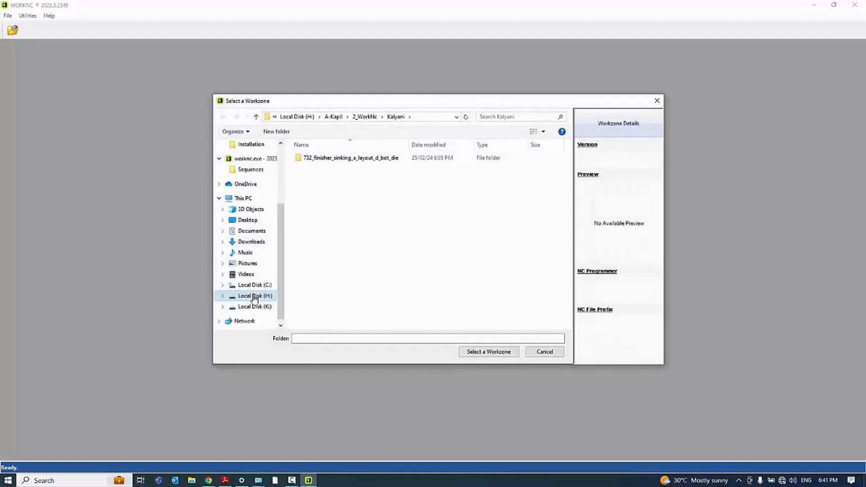
left_click(255, 296)
double_click(312, 157)
double_click(316, 168)
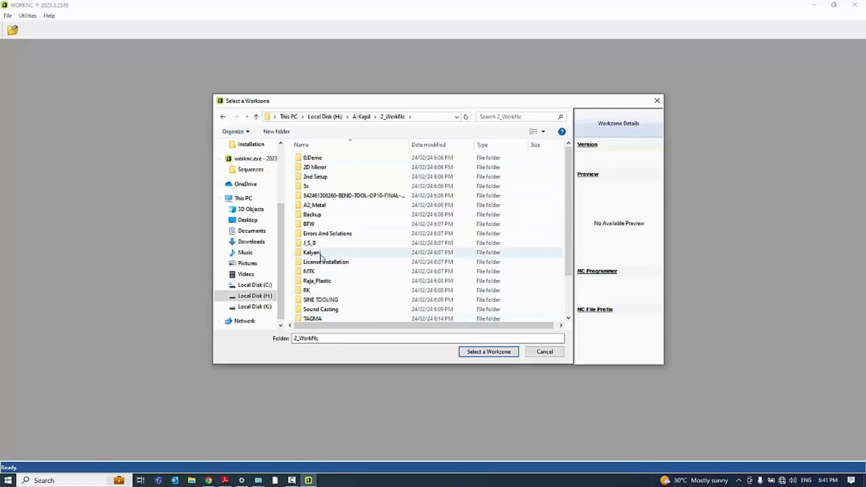
scroll(323, 258, "down", 1)
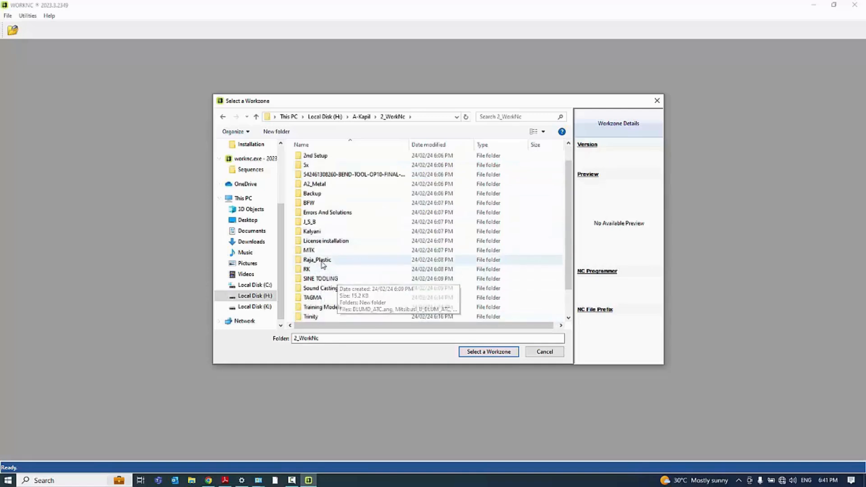
double_click(318, 260)
left_click(318, 159)
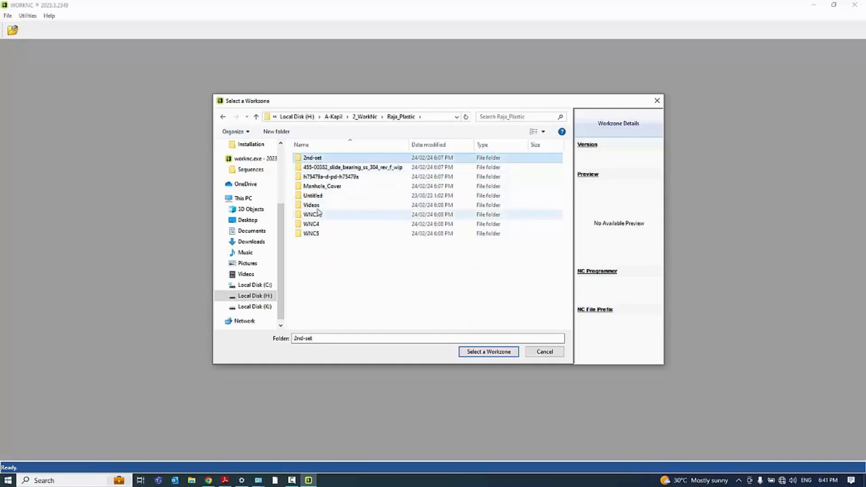
left_click(322, 187)
double_click(324, 178)
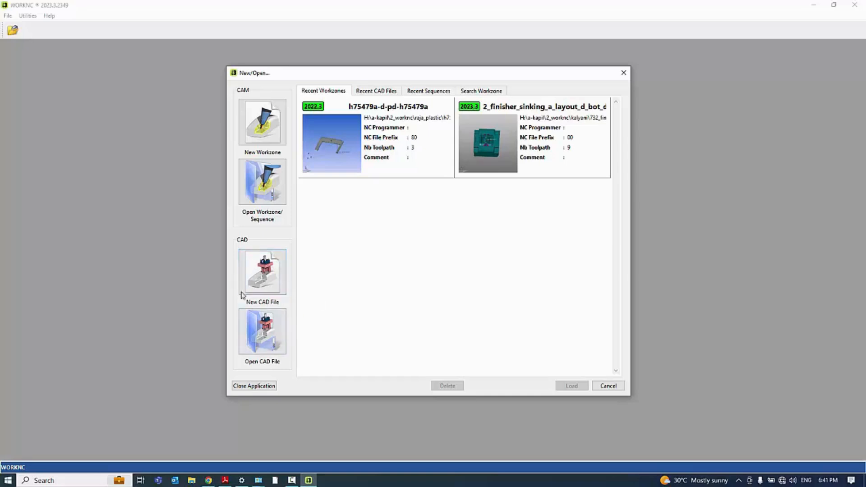
Start a blank CAD file, look through its line, circle and surface creation commands, and close it
left_click(257, 282)
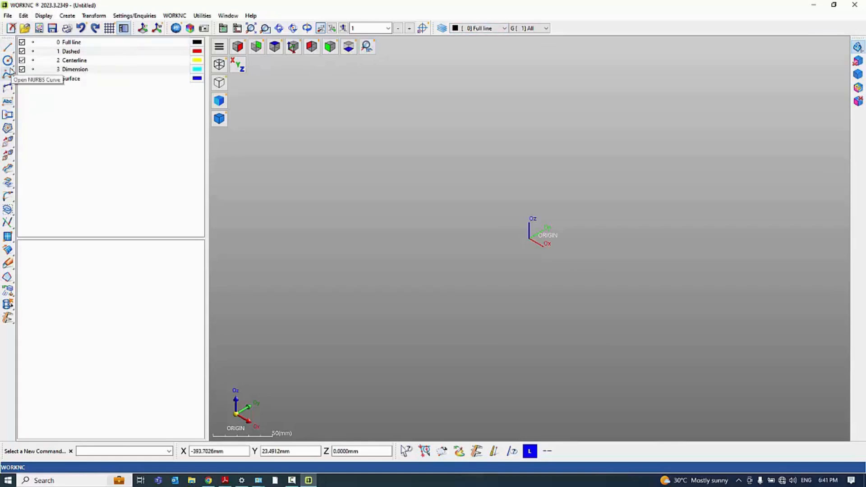
left_click(9, 50)
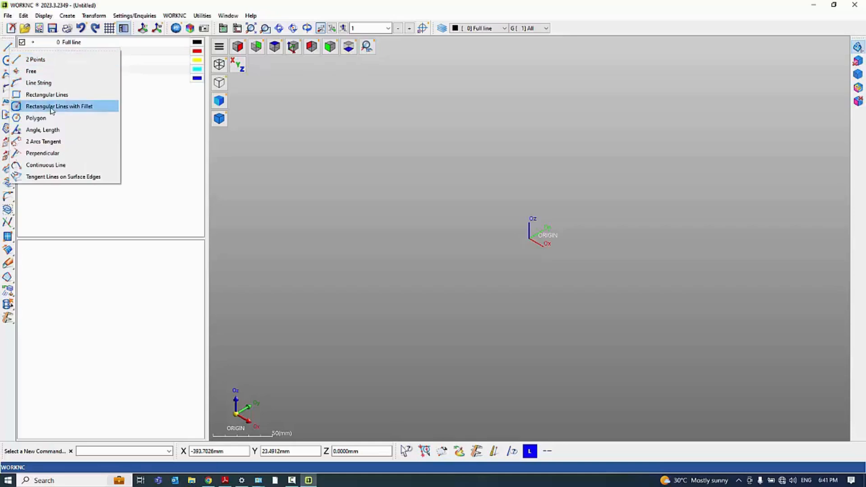
left_click(58, 164)
left_click(8, 61)
left_click(63, 267)
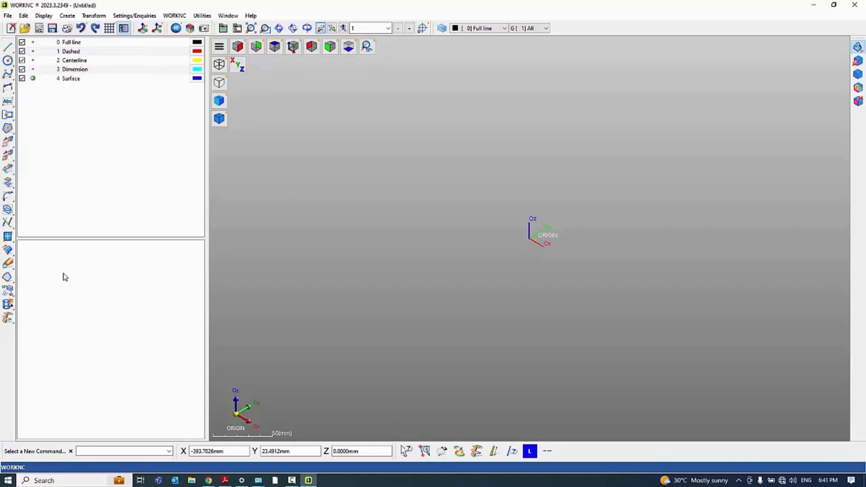
left_click(8, 236)
left_click(310, 281)
left_click(12, 29)
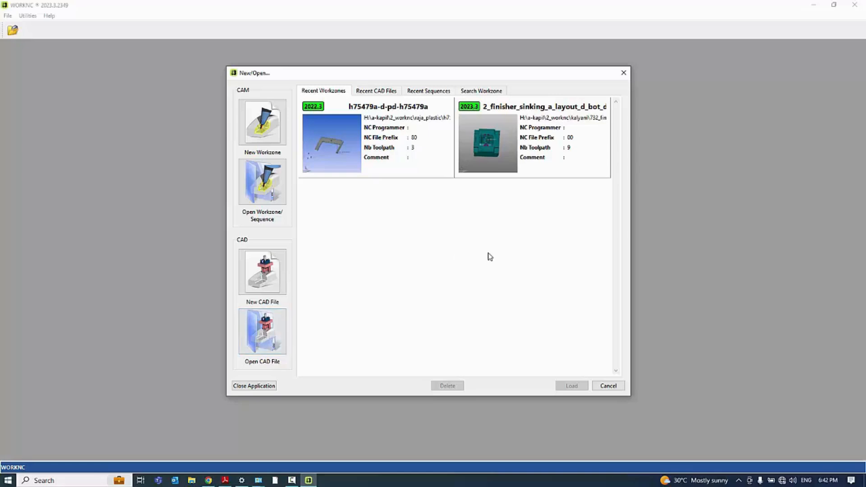
Choose HHV1001-1836-01.stp from the Raja Plastic folder in Training Models as the CAD file to open
left_click(263, 336)
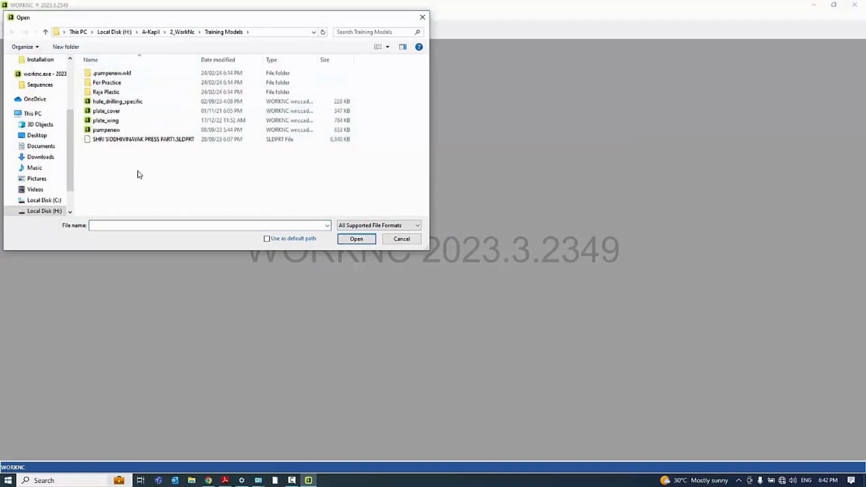
double_click(106, 92)
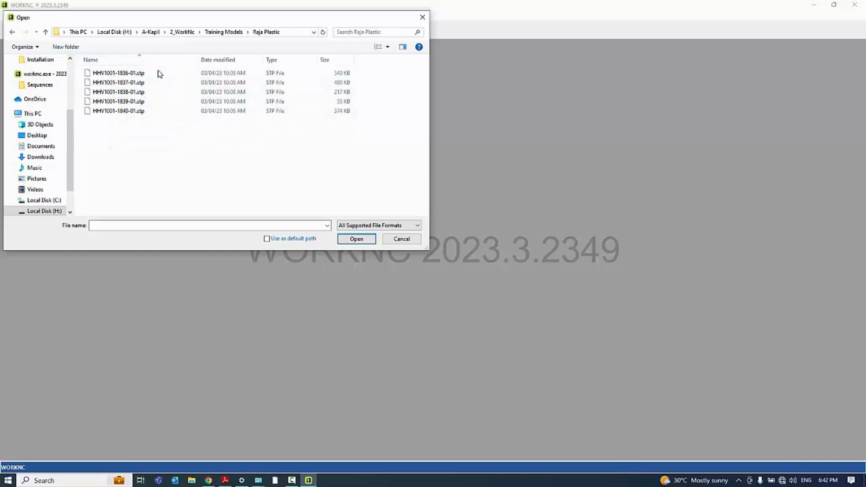
left_click(46, 31)
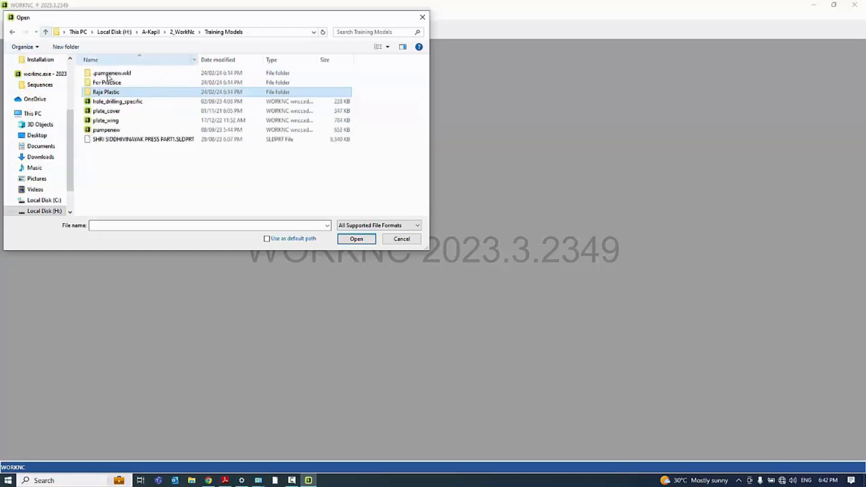
left_click(107, 130)
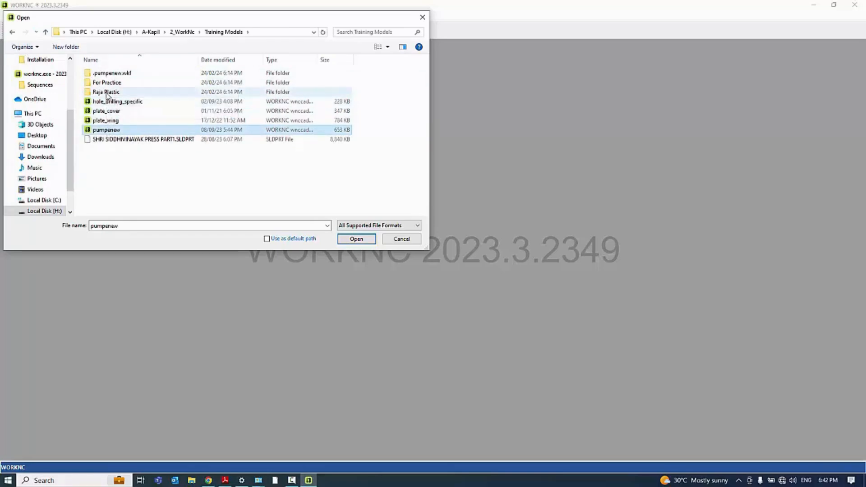
double_click(108, 93)
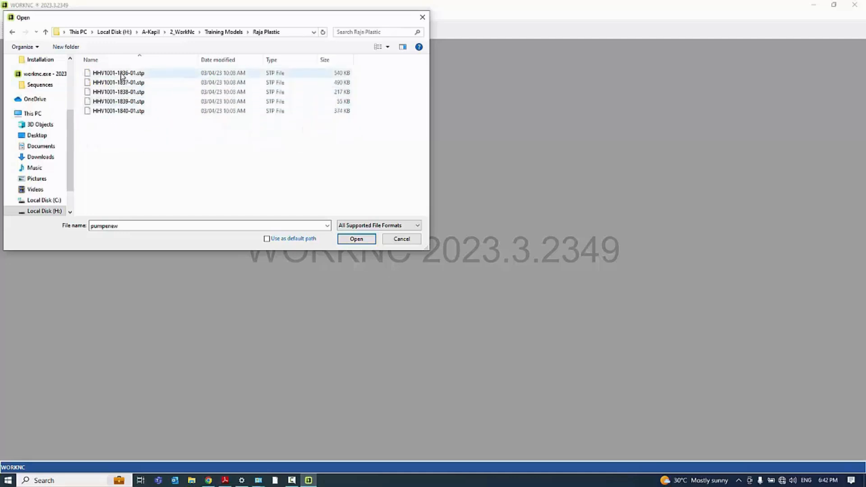
double_click(130, 73)
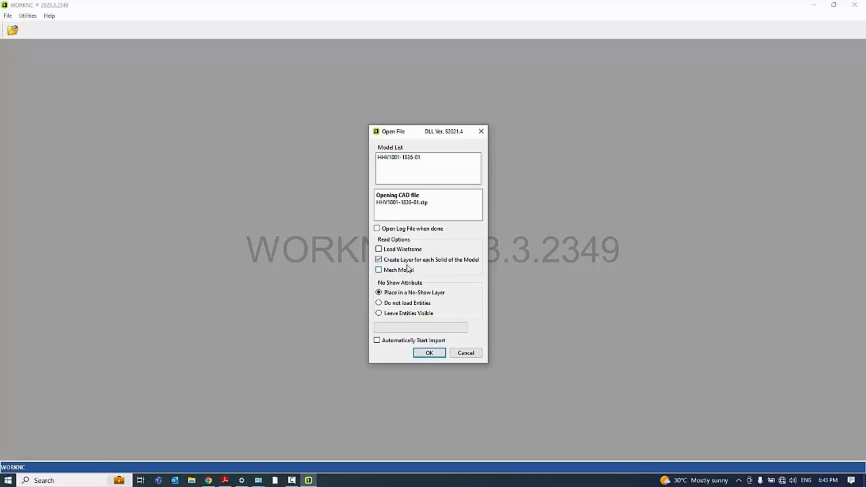
Import the STEP part with the Mesh Model option turned off and display it shaded with boundaries
left_click(379, 271)
left_click(430, 354)
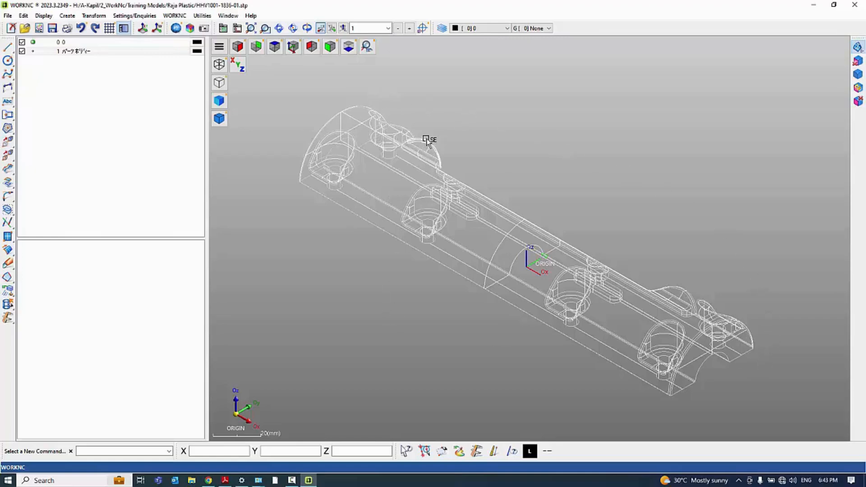
left_click(218, 118)
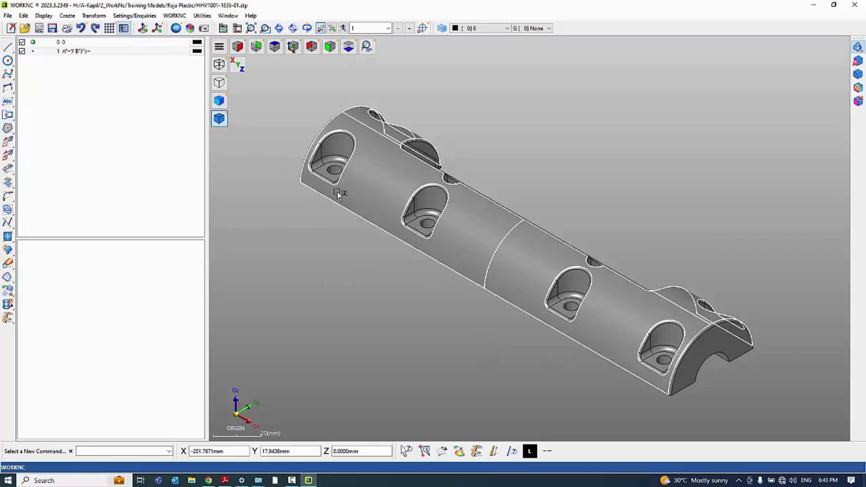
Close the STEP part without saving and open the pumpenew CAD file from the Training Models folder
left_click(11, 28)
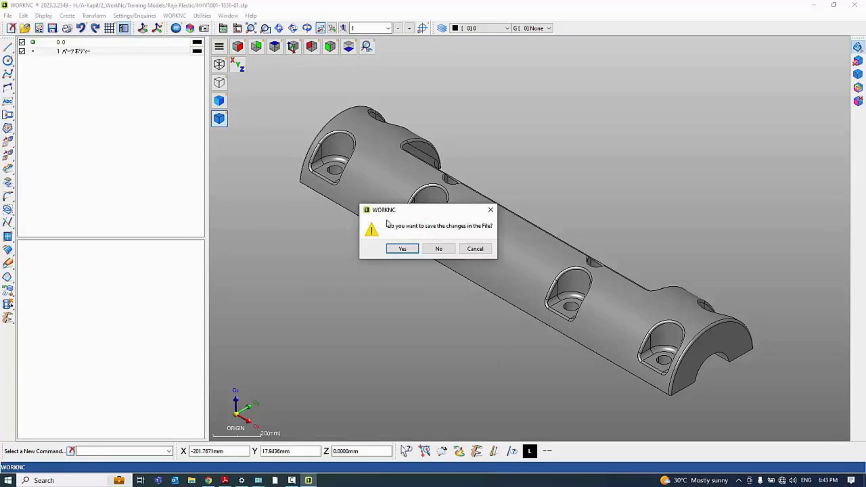
left_click(437, 249)
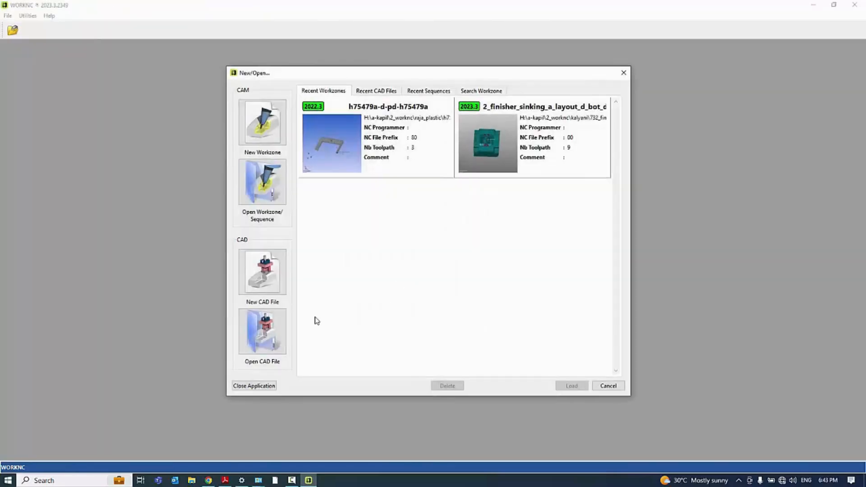
left_click(255, 333)
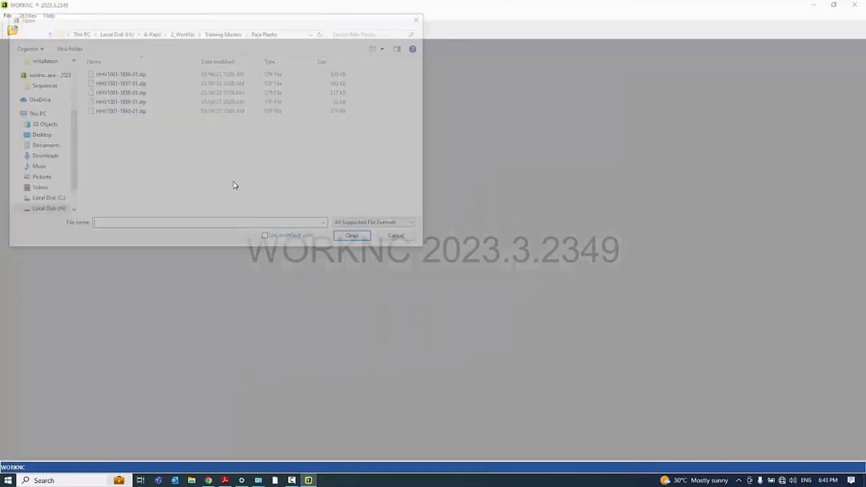
left_click(49, 33)
double_click(126, 130)
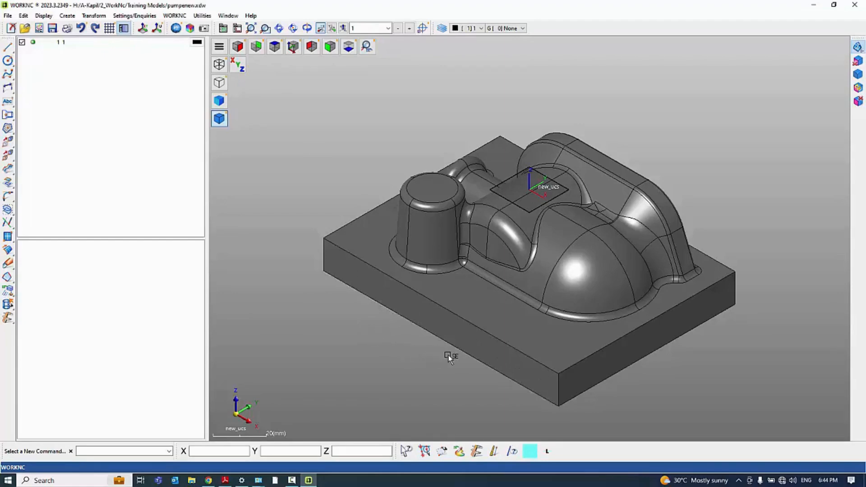
Orbit, pan and zoom around the pump model to examine its overall shape
mouse_move(433, 348)
middle_mouse_down()
mouse_move(461, 328)
mouse_move(582, 350)
mouse_move(620, 260)
mouse_move(588, 296)
mouse_move(438, 234)
mouse_move(508, 244)
middle_mouse_up()
middle_click_drag(440, 216, 493, 199)
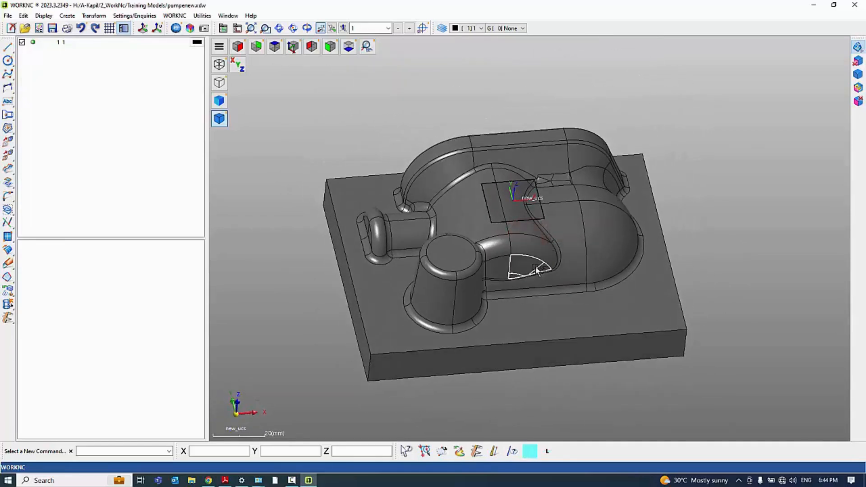
left_click(565, 260)
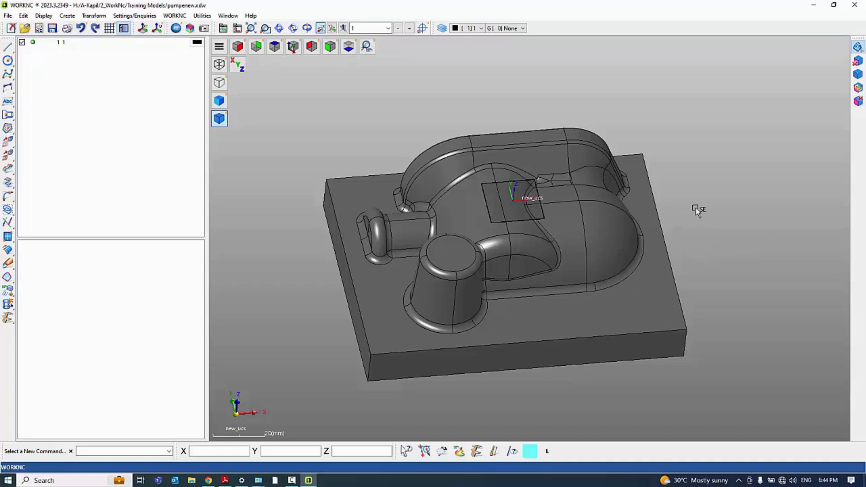
middle_click_drag(662, 225, 645, 255)
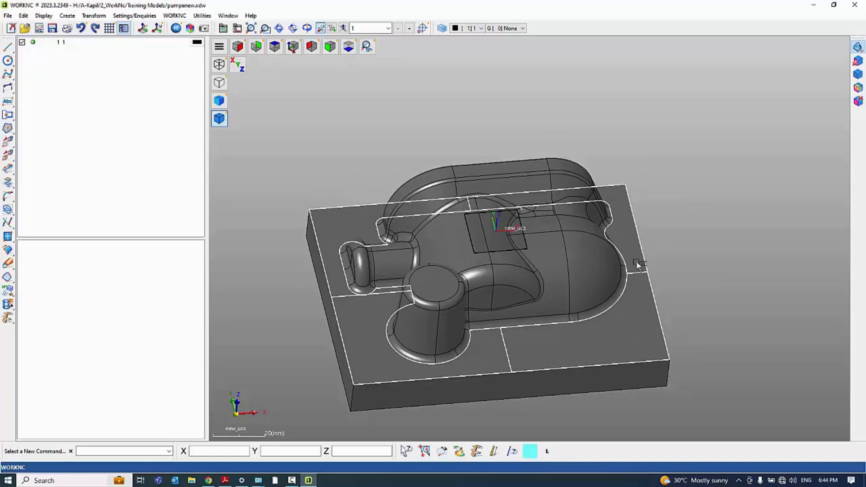
mouse_move(526, 294)
middle_mouse_down()
mouse_move(443, 207)
mouse_move(555, 213)
mouse_move(561, 310)
mouse_move(486, 307)
mouse_move(505, 226)
mouse_move(498, 257)
mouse_move(545, 267)
mouse_move(517, 244)
mouse_move(513, 255)
middle_mouse_up()
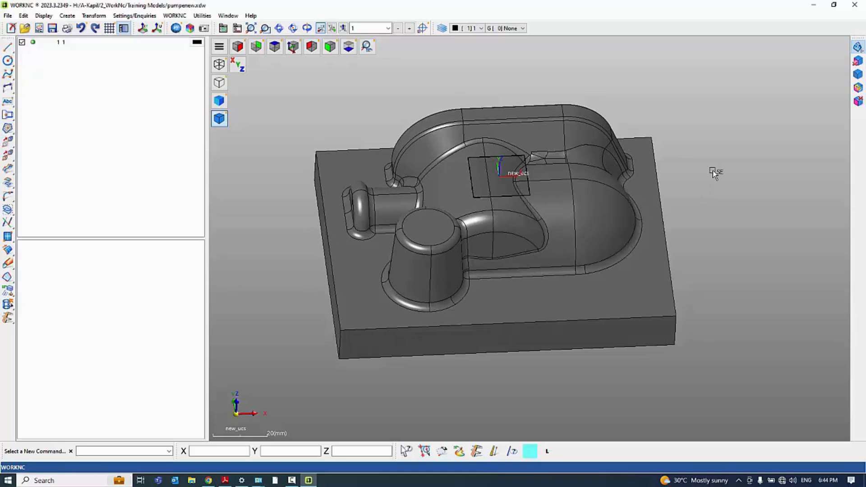
middle_click_drag(677, 240, 704, 220)
scroll(539, 185, "down", 3)
scroll(567, 215, "up", 3)
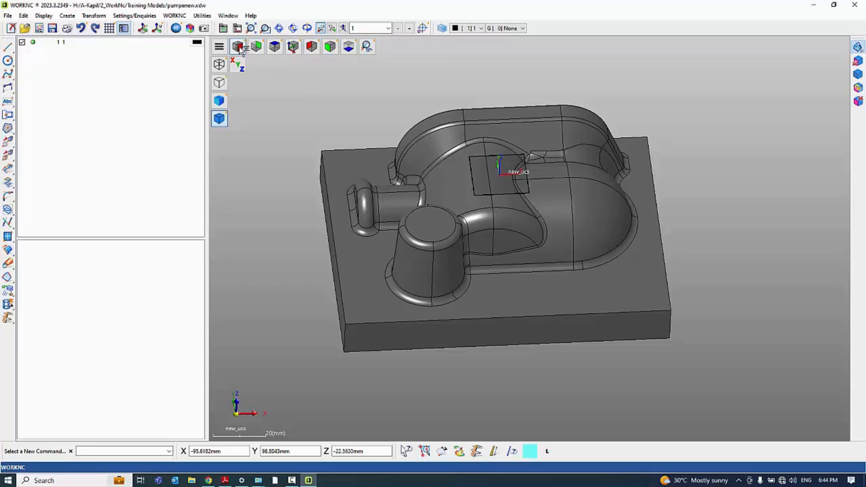
Examine the pump model in the standard top, back, right, front, left and bottom views
left_click(275, 47)
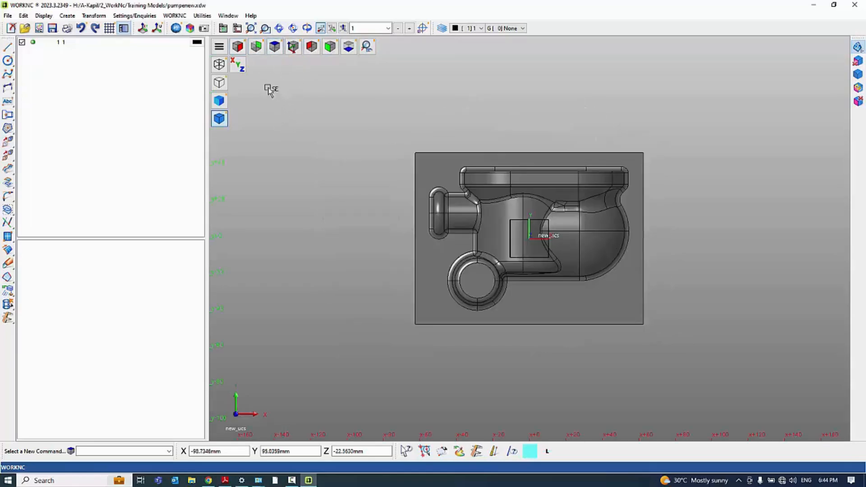
left_click(255, 46)
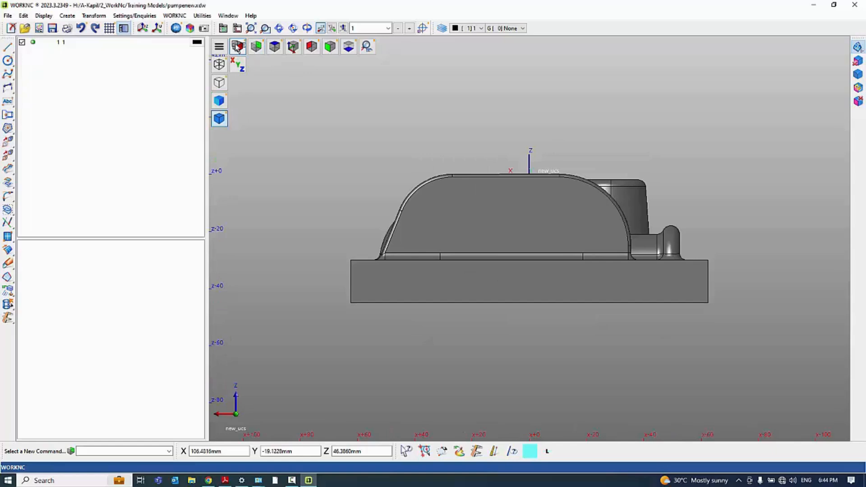
left_click(237, 46)
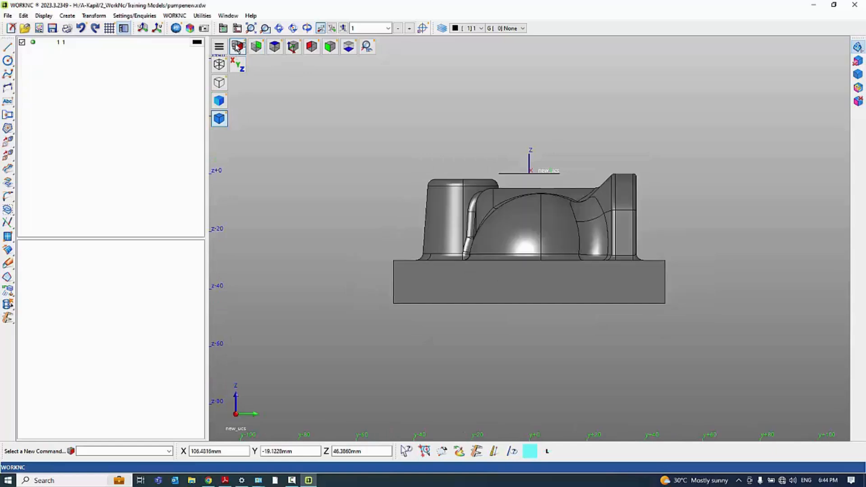
left_click(329, 48)
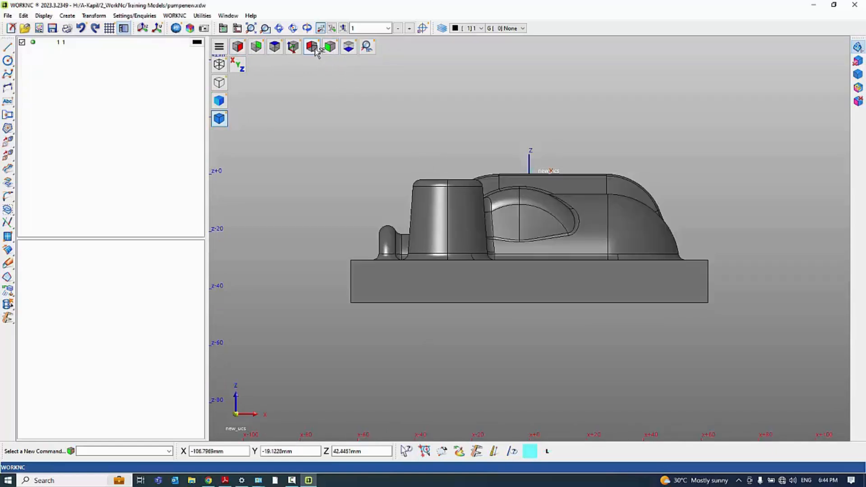
left_click(312, 47)
left_click(349, 47)
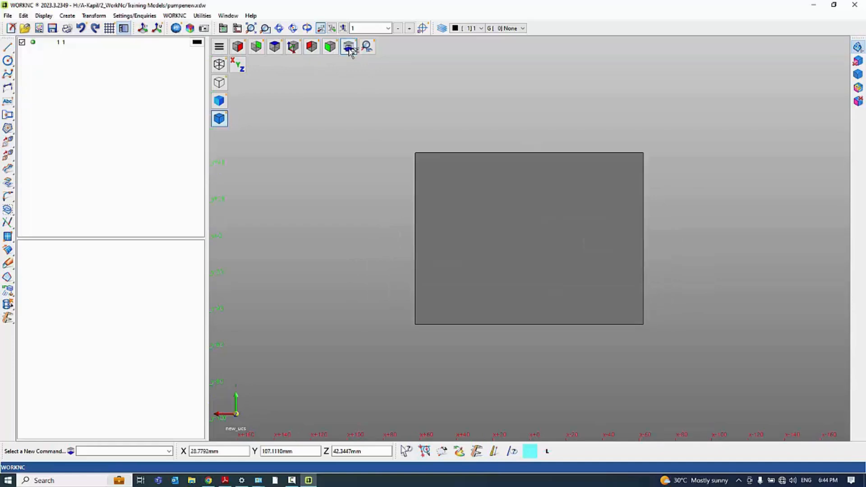
Examine the pump model along the Z, X and Y axes, including the opposite viewing directions
scroll(375, 110, "down", 3)
scroll(434, 188, "up", 2)
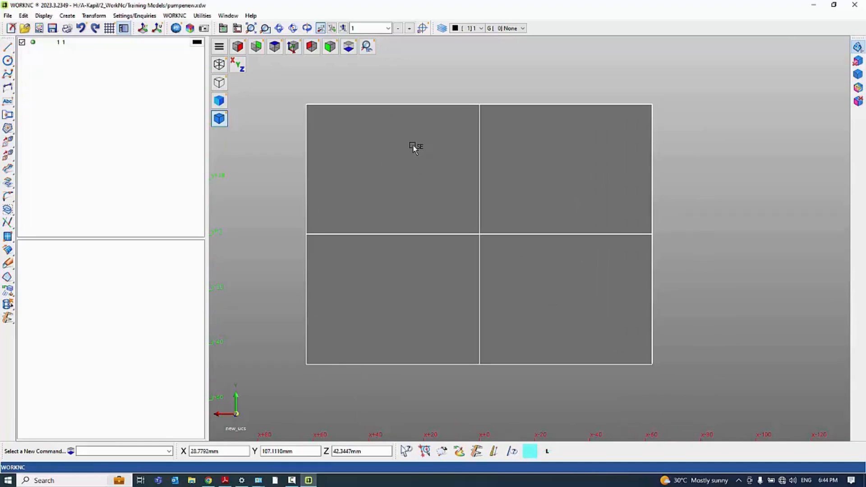
key("z")
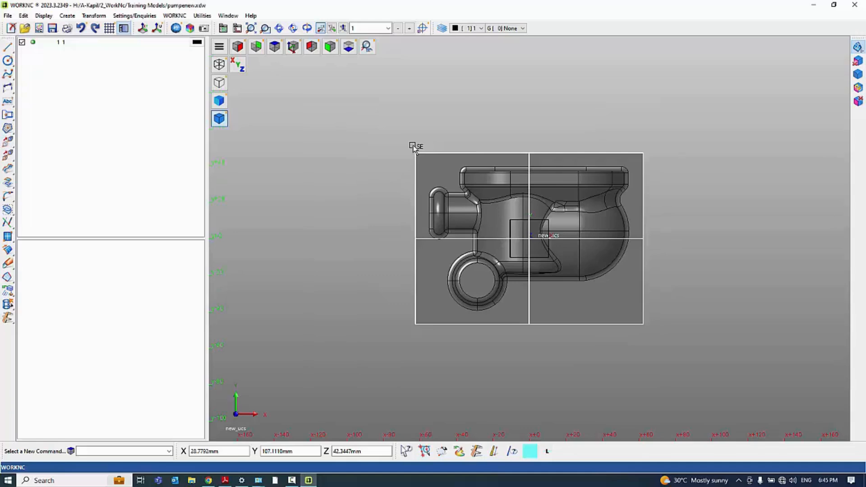
key("x")
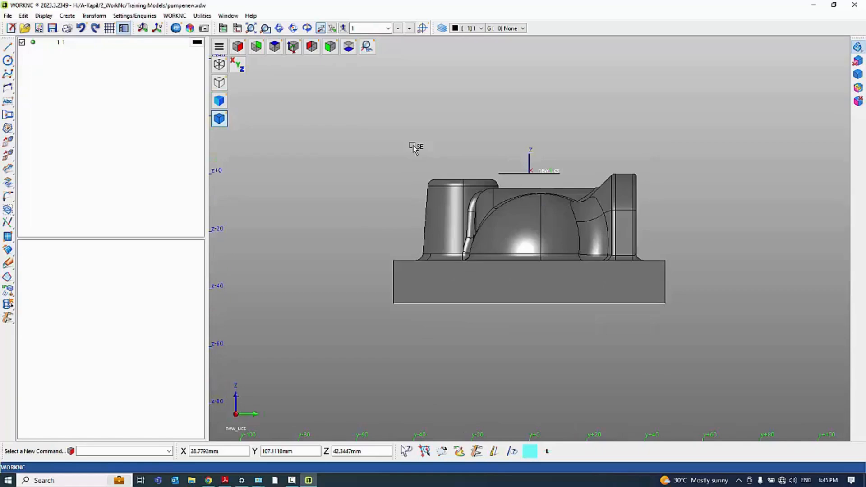
key("y")
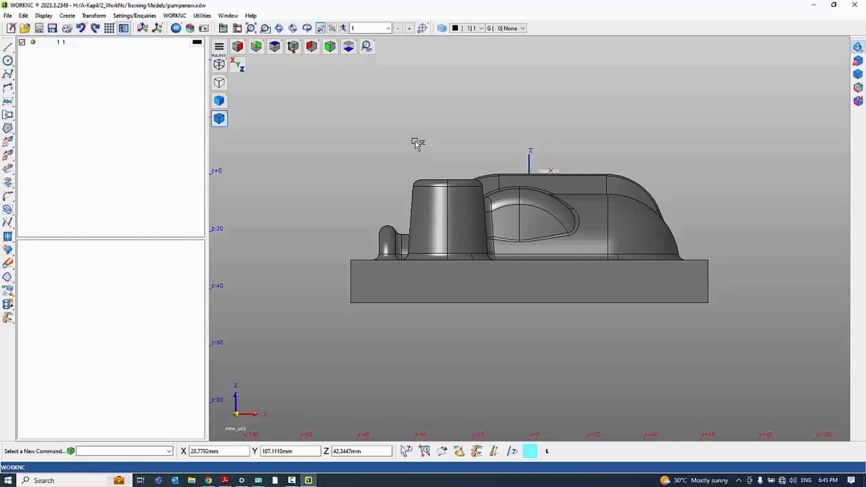
key("z")
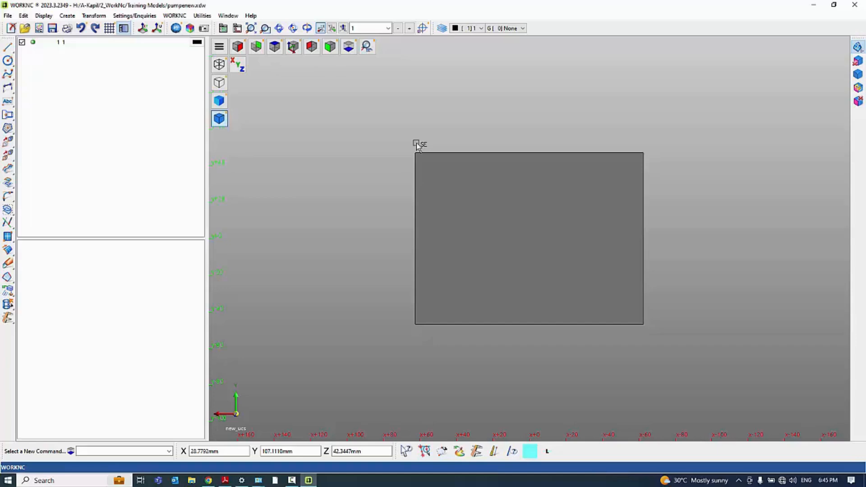
key("y")
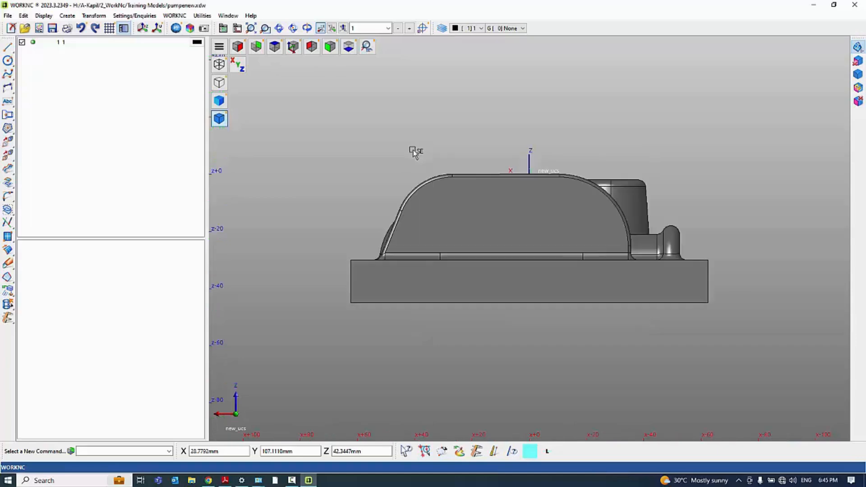
Orbit and zoom around the pump model, checking it along the X axis and from an isometric-like angle
middle_click_drag(451, 178, 491, 233)
scroll(541, 226, "down", 3)
scroll(536, 237, "up", 3)
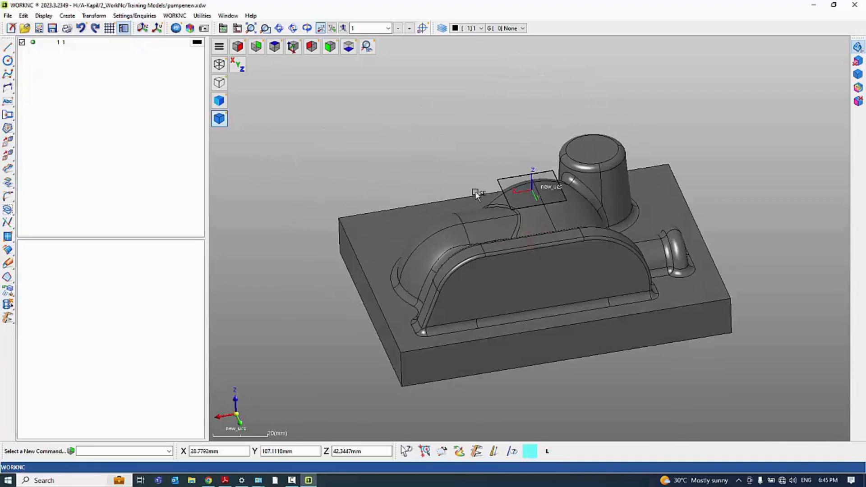
scroll(470, 145, "down", 2)
scroll(522, 252, "up", 3)
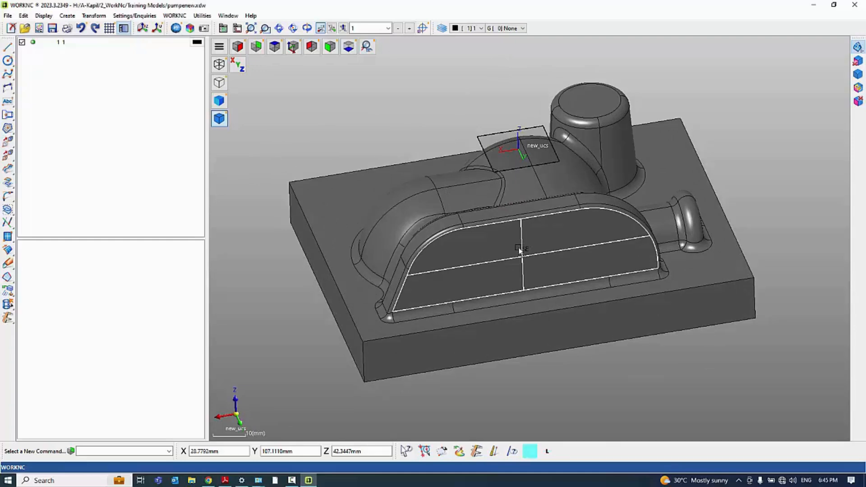
key("x")
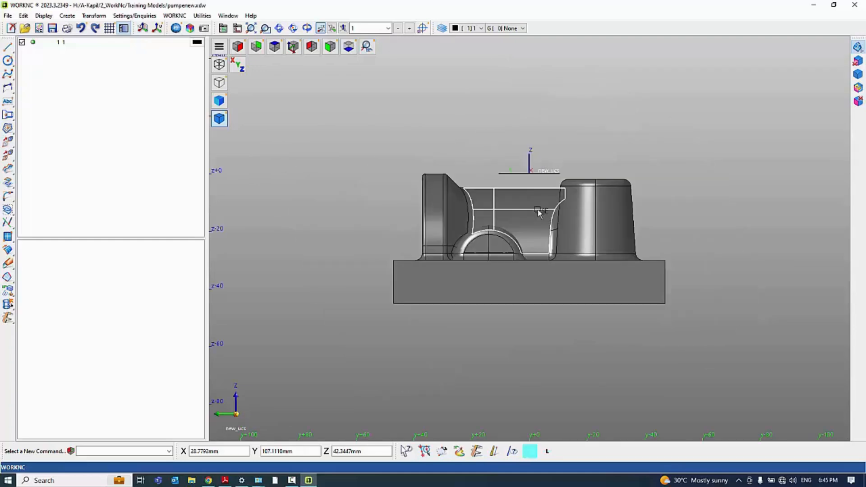
middle_click_drag(452, 200, 545, 230)
middle_click_drag(454, 202, 384, 168)
scroll(383, 167, "down", 3)
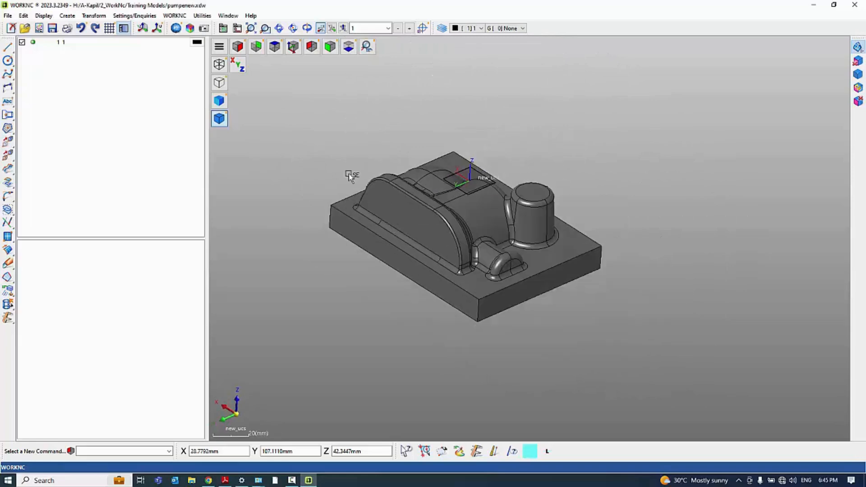
scroll(382, 208, "up", 2)
Compare the pump model in wireframe, hidden line, shaded and shaded-with-boundaries display, ending with boundaries shown
left_click(220, 64)
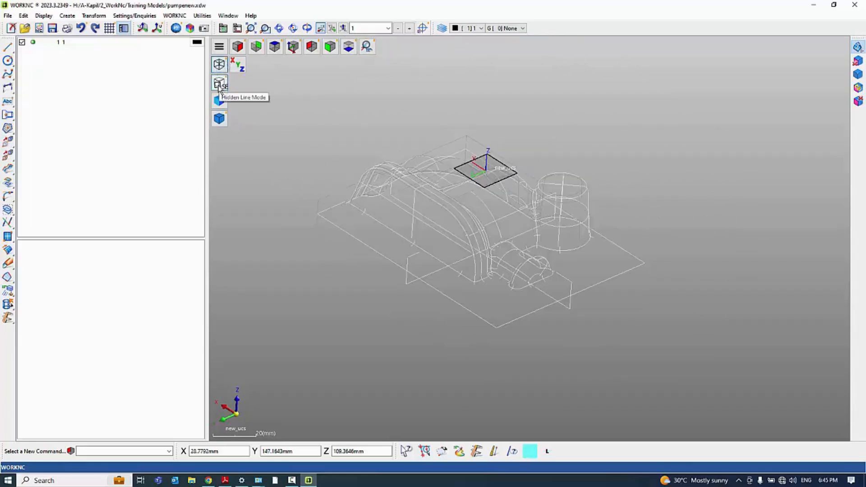
left_click(220, 83)
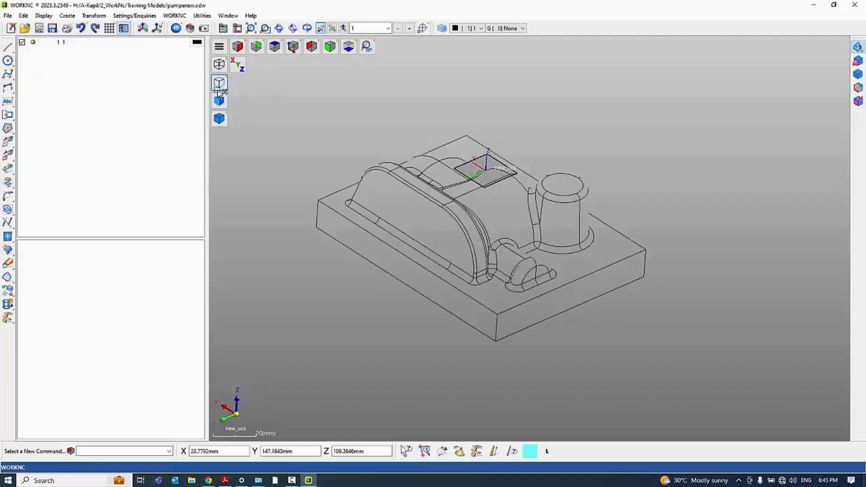
left_click(220, 102)
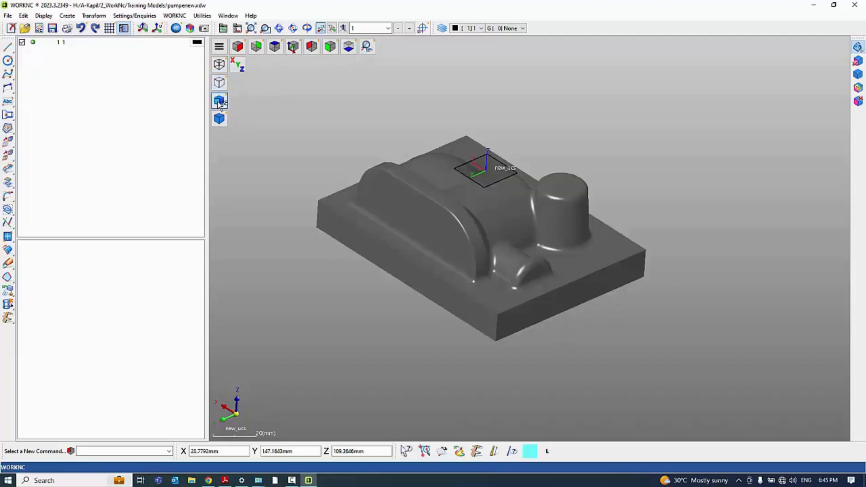
left_click(220, 119)
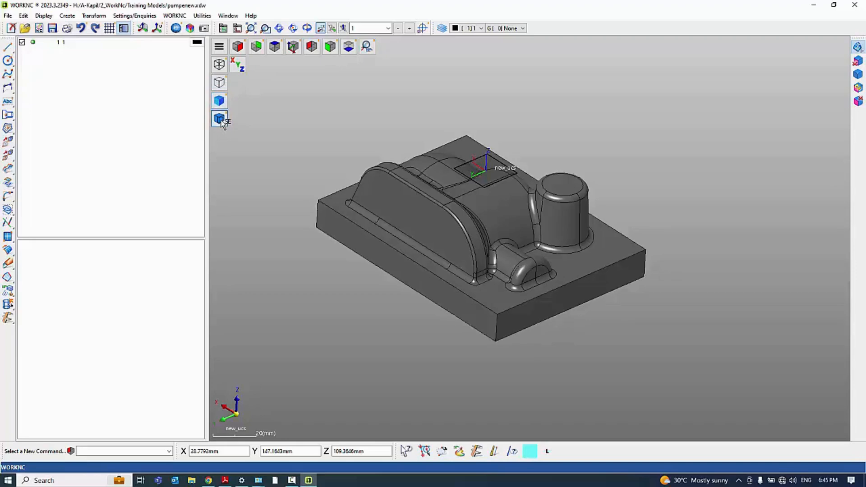
left_click(220, 102)
left_click(220, 119)
left_click(220, 102)
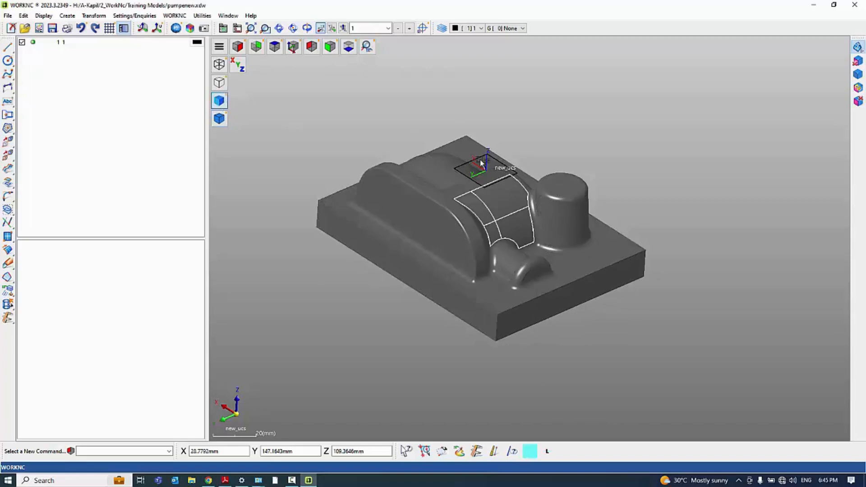
left_click(220, 119)
mouse_move(408, 289)
middle_mouse_down()
mouse_move(484, 304)
mouse_move(408, 265)
mouse_move(518, 305)
mouse_move(632, 331)
mouse_move(505, 226)
middle_mouse_up()
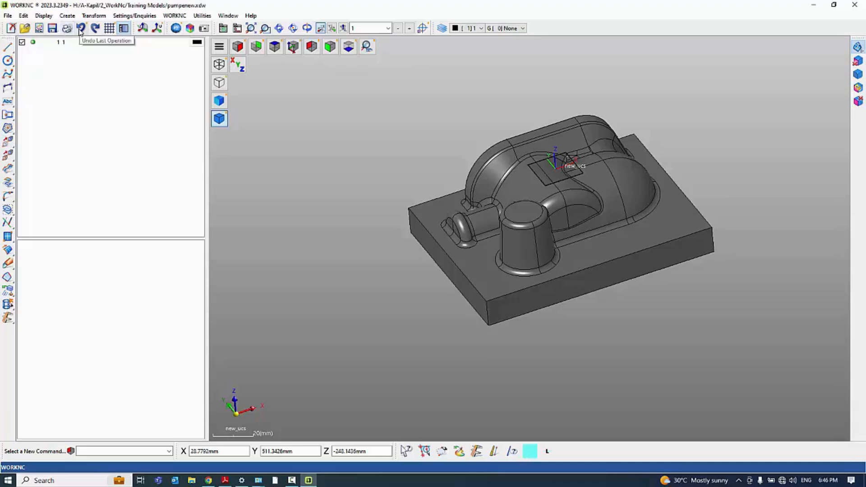
Toggle the grid on and off, and hide and restore the layer list beside the model
left_click(110, 28)
left_click(109, 28)
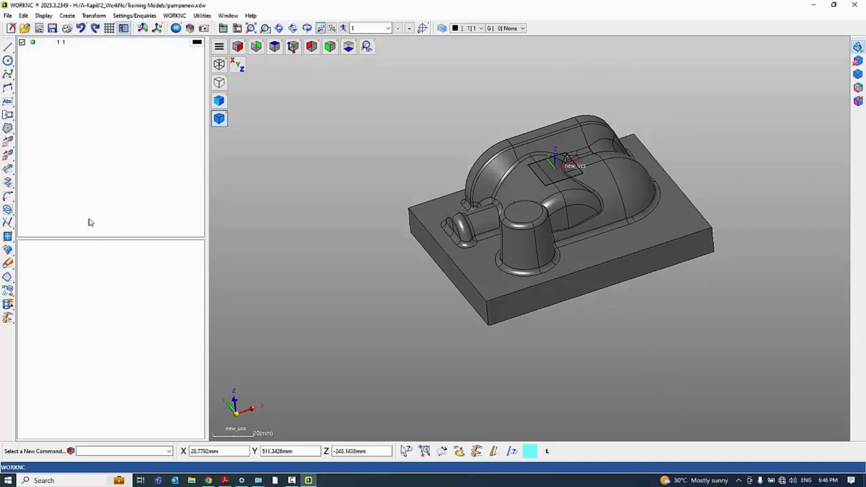
left_click(124, 28)
left_click(124, 29)
left_click(124, 28)
left_click(124, 29)
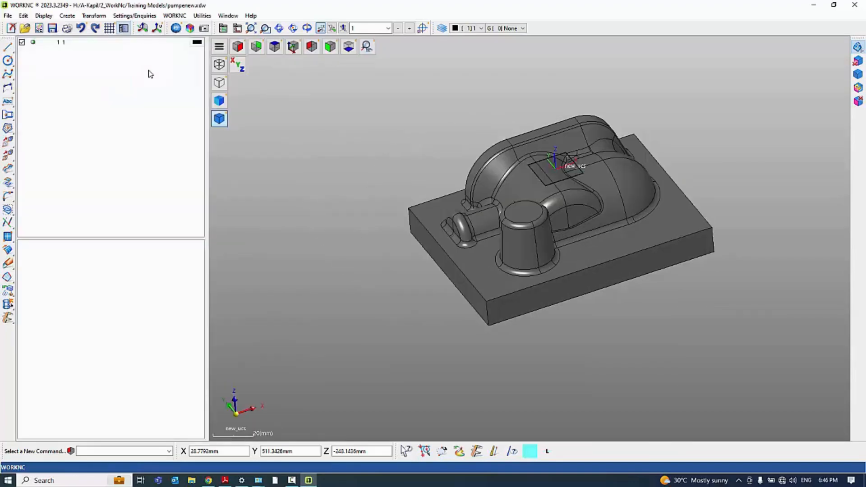
Change the workplane direction to XY and draw a circle of about 41.6 mm radius beside the pump in top view
left_click(143, 29)
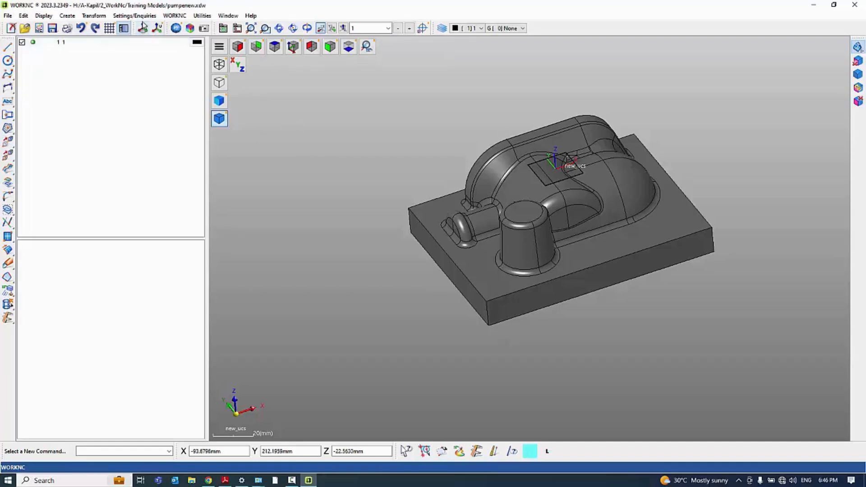
middle_click_drag(479, 176, 497, 134)
scroll(498, 135, "down", 5)
scroll(534, 139, "up", 5)
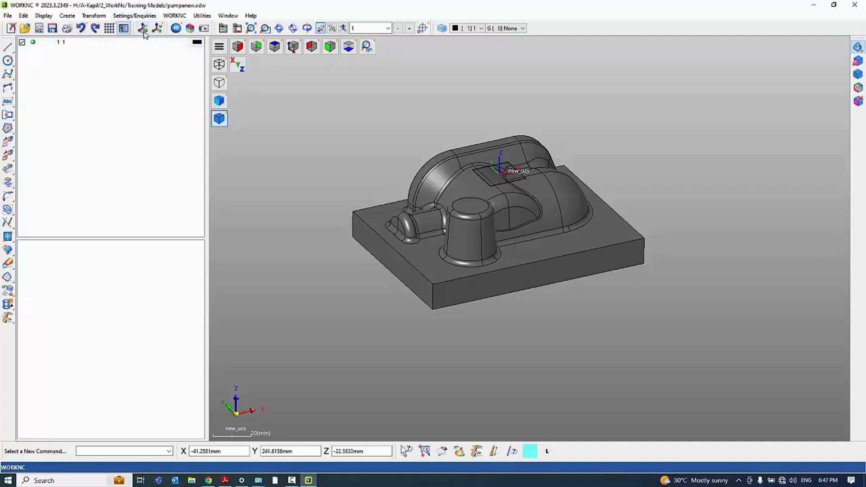
left_click(274, 46)
scroll(485, 210, "up", 3)
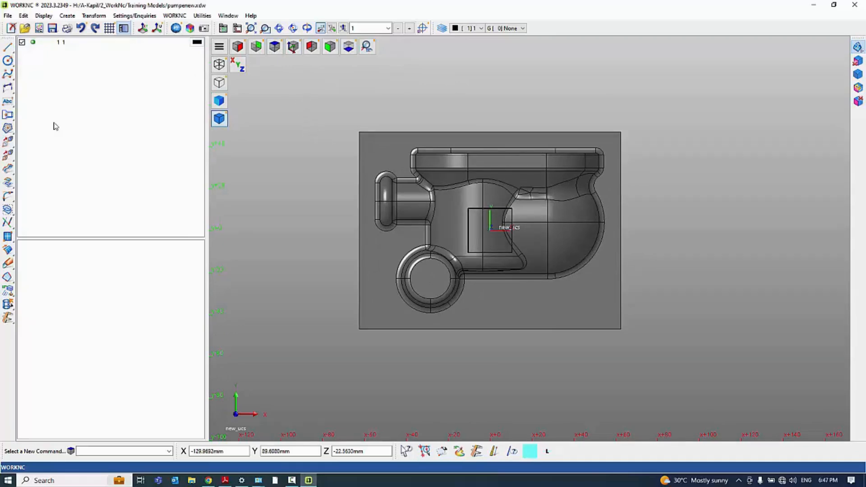
left_click(8, 60)
scroll(648, 175, "down", 3)
left_click(360, 222)
left_click(370, 167)
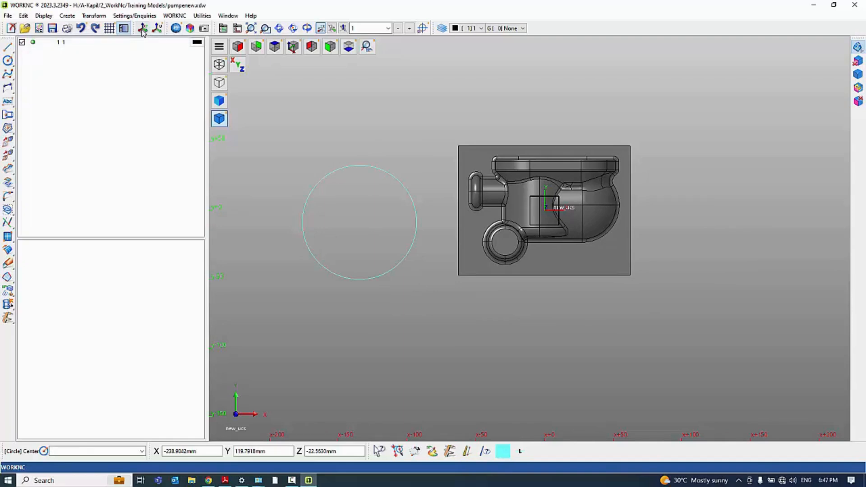
Draw a second circle on the YZ workplane, off the front side of the pump block, and inspect it along X
key("Escape")
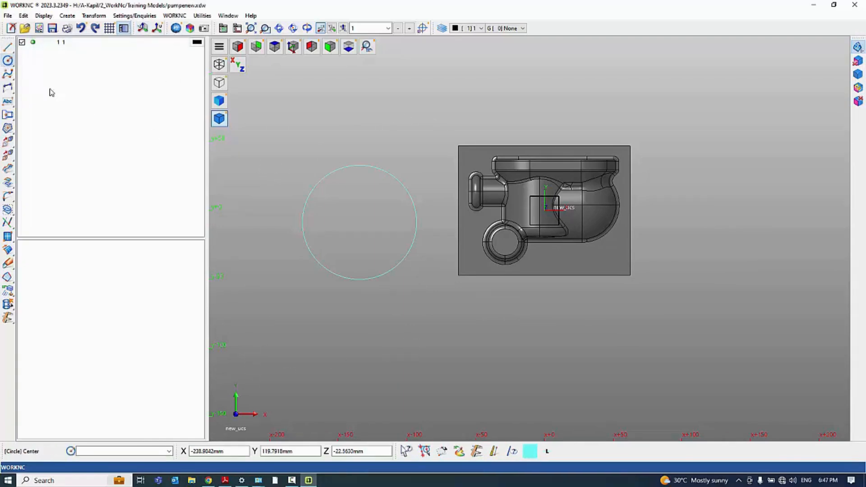
left_click(8, 62)
left_click(508, 356)
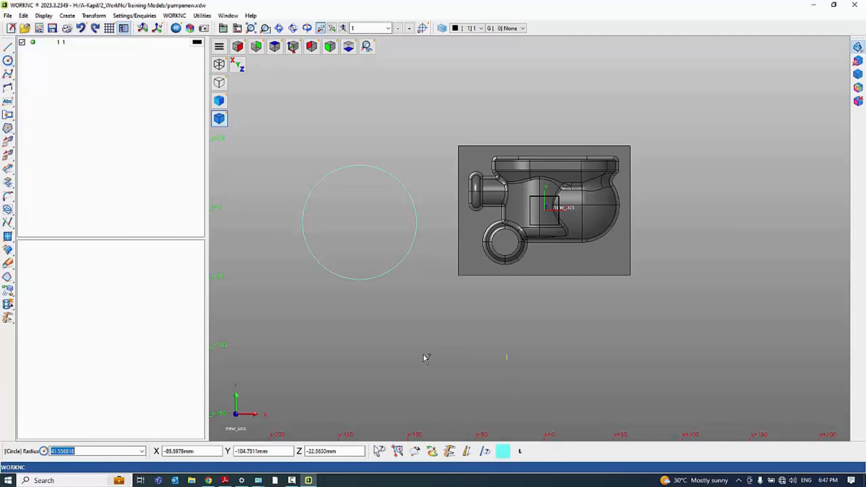
left_click(606, 307)
middle_click_drag(438, 351, 442, 255)
key("x")
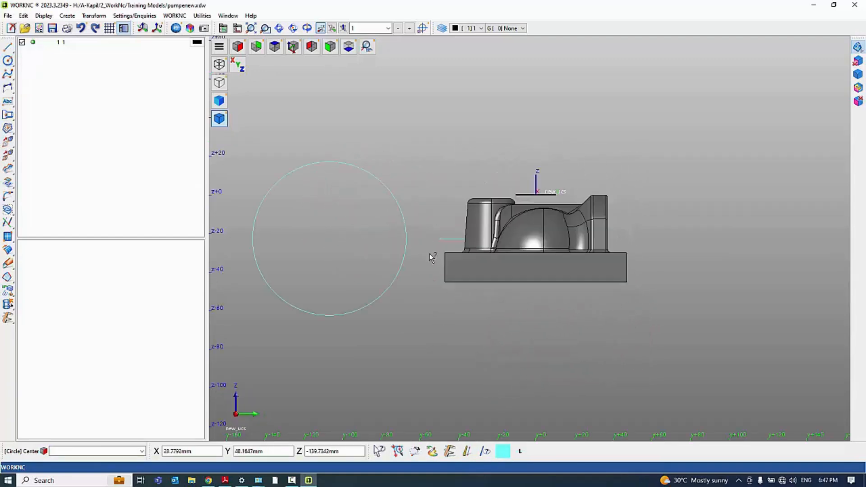
scroll(499, 302, "up", 2)
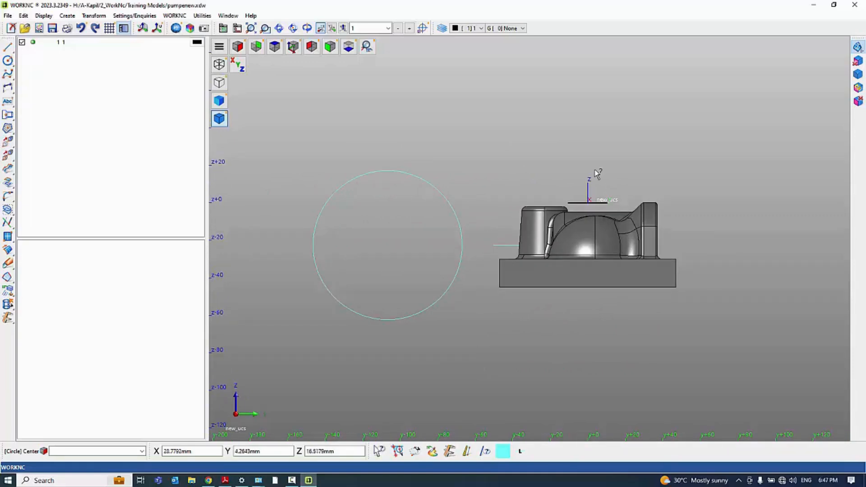
scroll(594, 225, "up", 2)
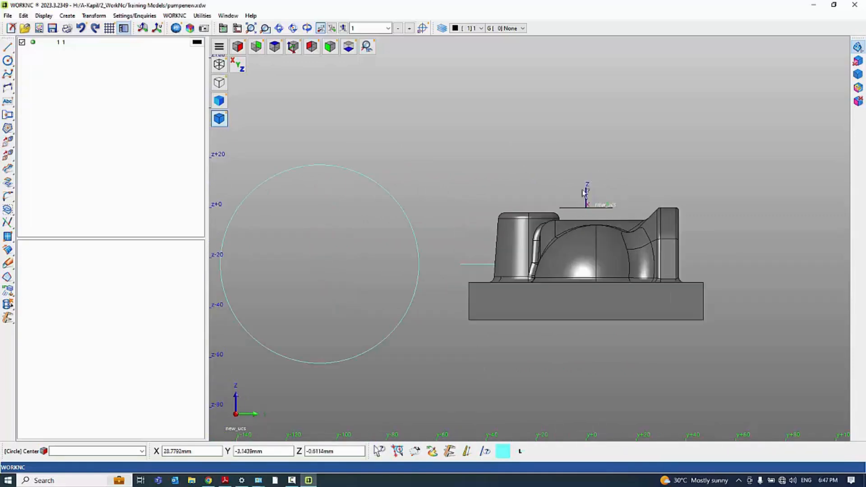
Change the workplane direction to XZ and draw a third circle beside the pump while viewing along Y
left_click(143, 28)
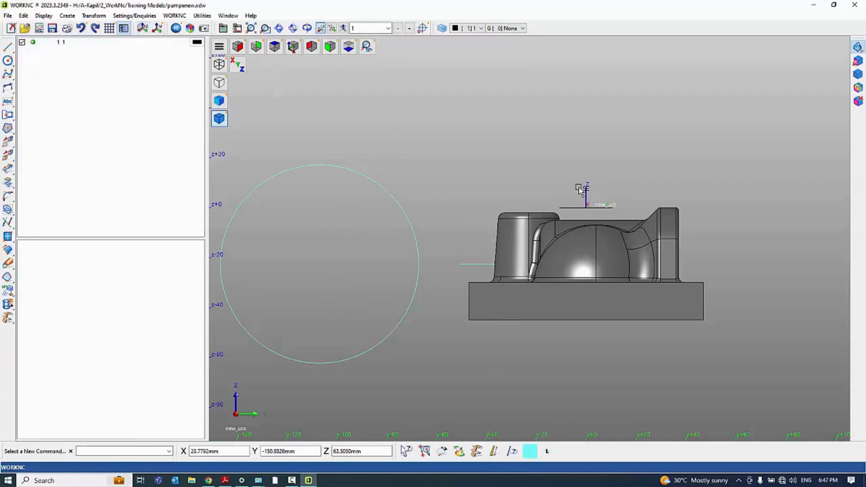
scroll(582, 190, "down", 2)
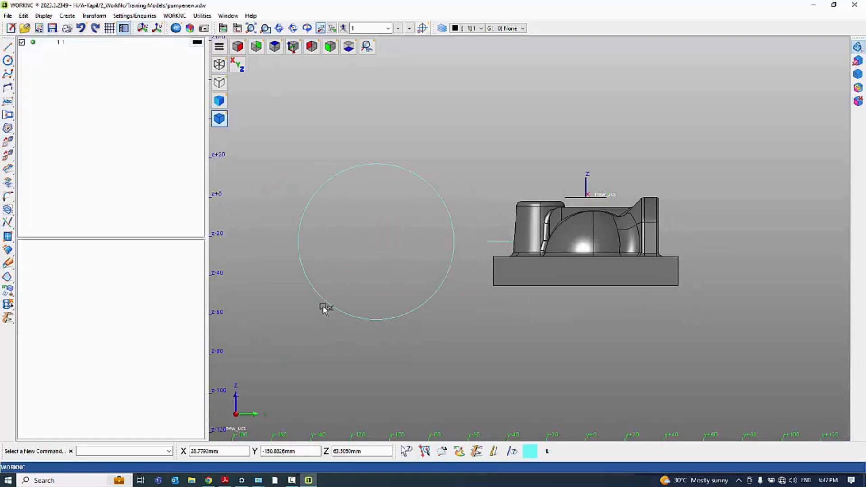
key("y")
scroll(489, 208, "down", 2)
scroll(607, 195, "up", 2)
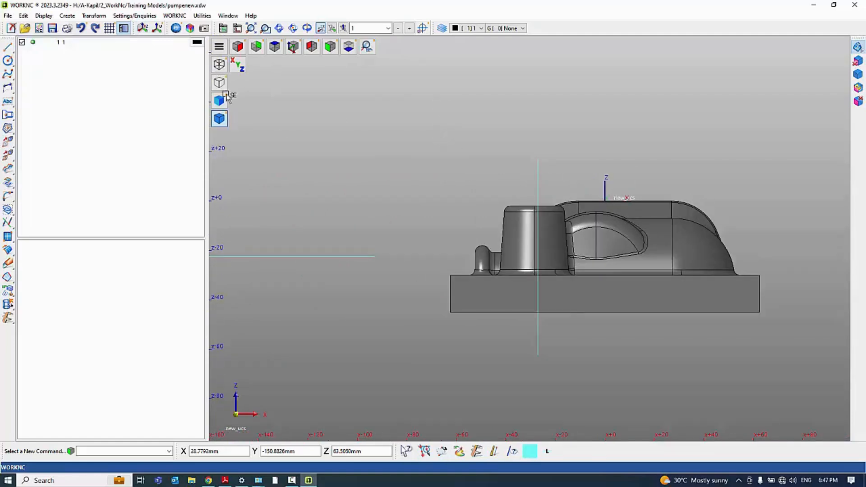
left_click(9, 62)
scroll(505, 260, "down", 2)
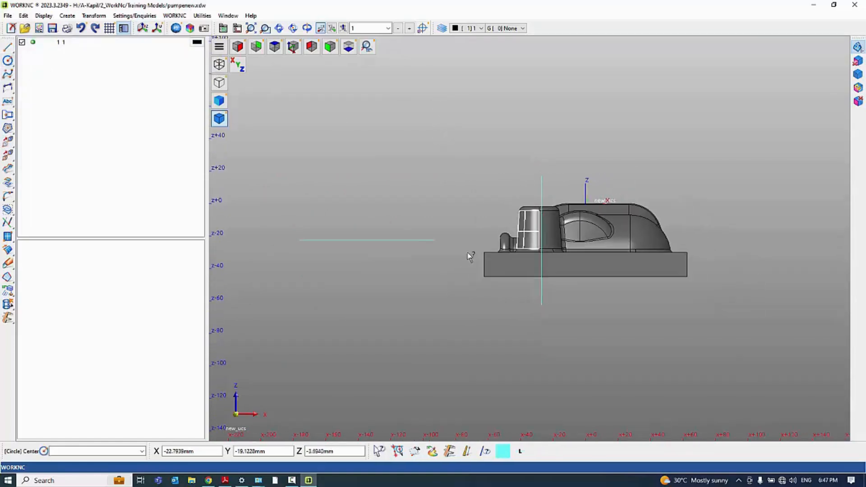
left_click(402, 313)
left_click(387, 221)
middle_click_drag(541, 208, 519, 234)
key("Escape")
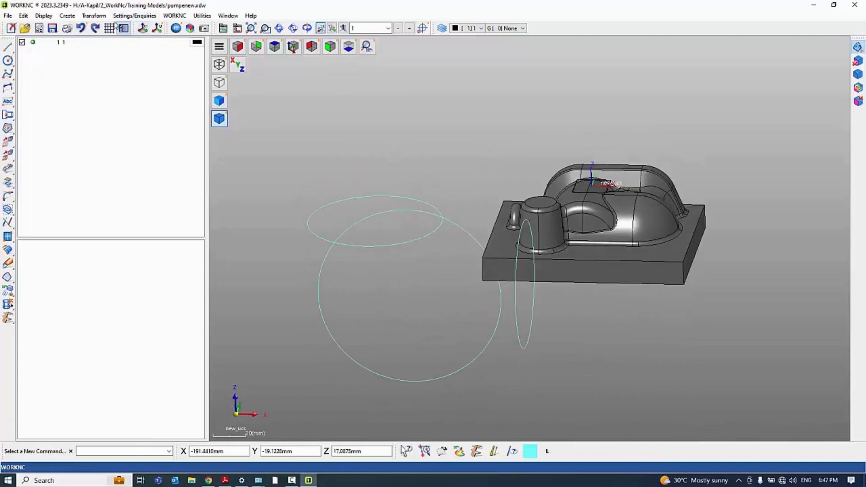
scroll(506, 224, "down", 3)
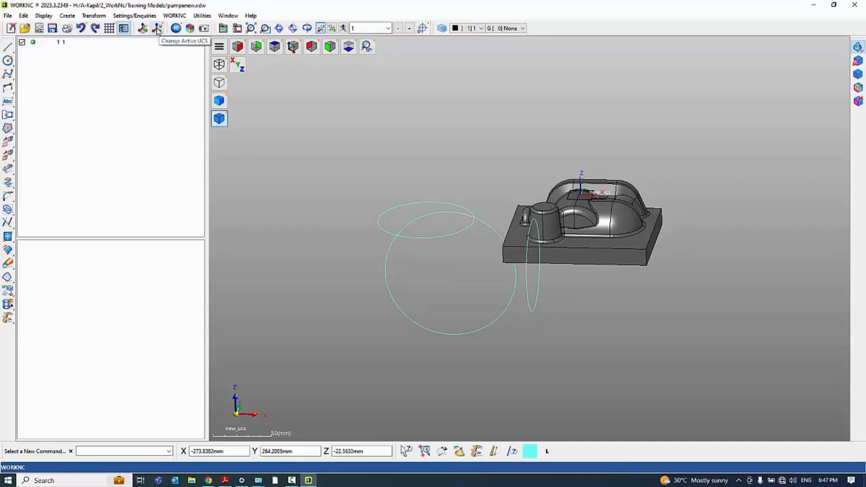
scroll(569, 219, "up", 3)
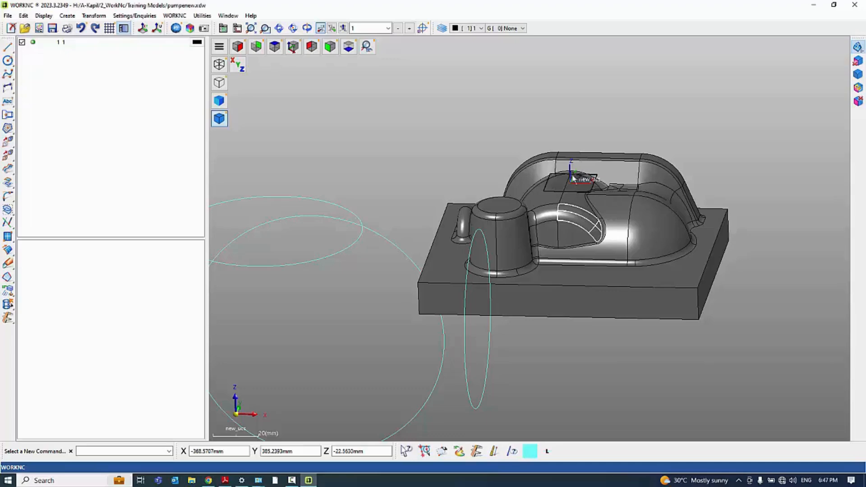
scroll(564, 185, "up", 1)
scroll(556, 164, "down", 2)
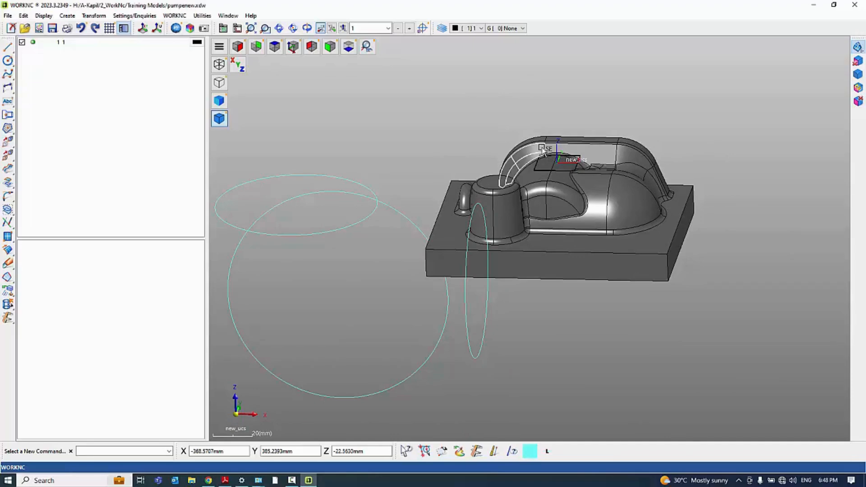
Inspect the three circles and the pump from several angles to compare their workplane orientations
scroll(598, 119, "down", 2)
scroll(564, 160, "up", 4)
mouse_move(563, 186)
middle_mouse_down()
mouse_move(564, 218)
mouse_move(583, 155)
mouse_move(555, 141)
middle_mouse_up()
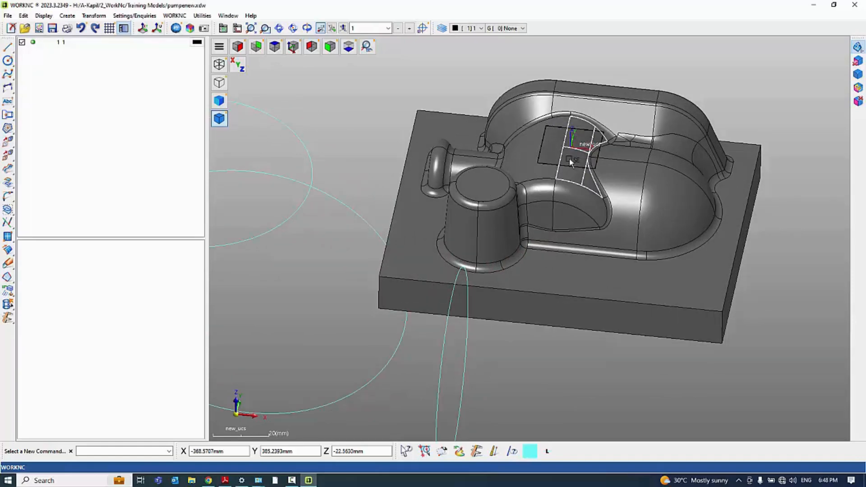
scroll(575, 146, "down", 2)
scroll(575, 146, "up", 4)
middle_click_drag(575, 147, 561, 162)
scroll(560, 158, "down", 2)
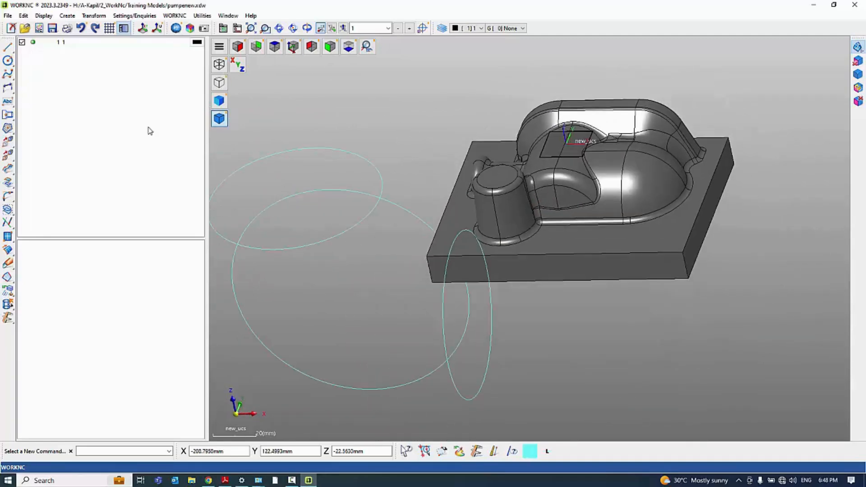
Bring up the UCS management dialog to review its options and close it without changes
left_click(157, 28)
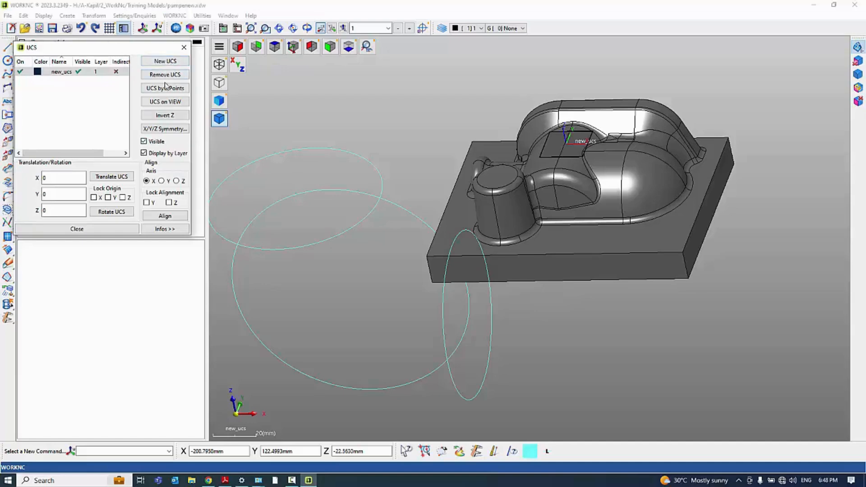
left_click(183, 47)
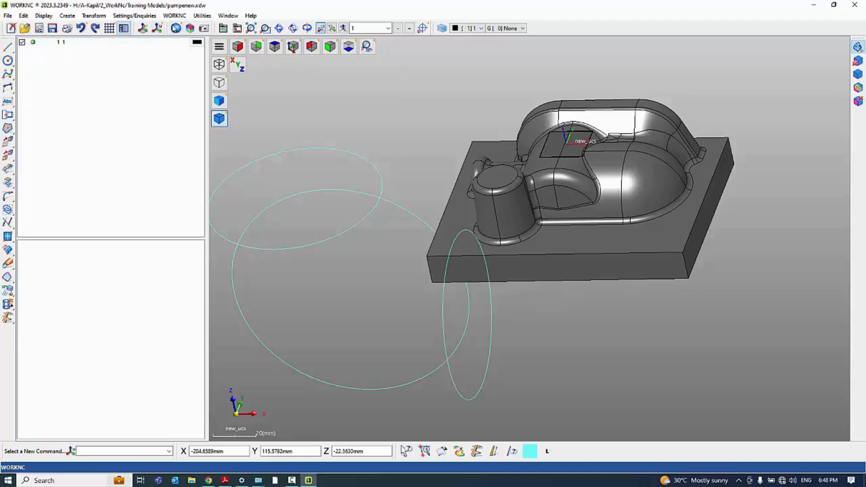
left_click(190, 29)
Delete the three circles drawn around the pump model
middle_click_drag(562, 137, 592, 162)
scroll(592, 162, "down", 1)
scroll(592, 161, "down", 2)
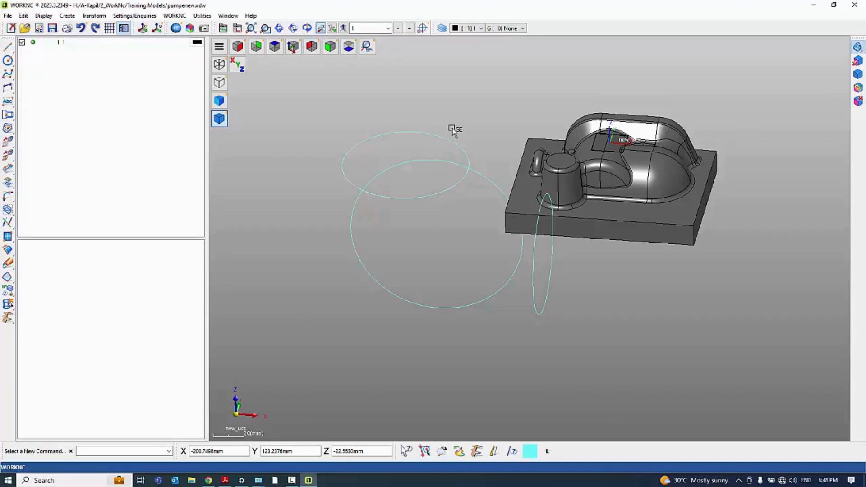
key("Delete")
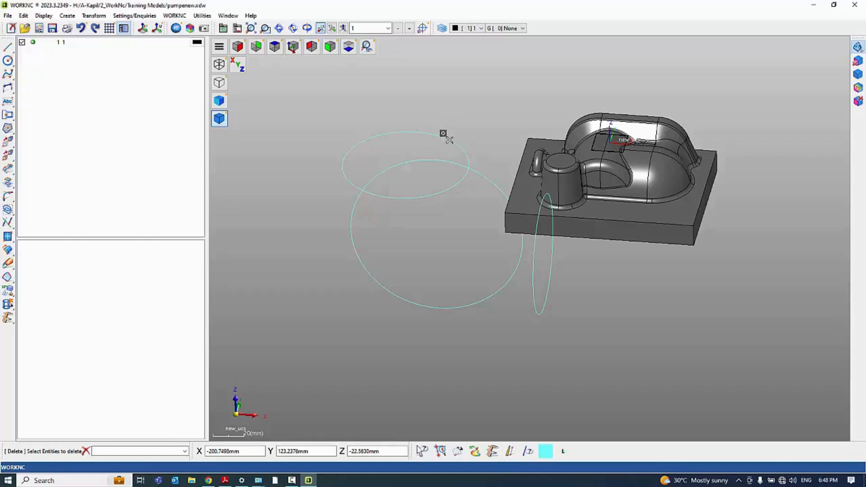
left_click(445, 135)
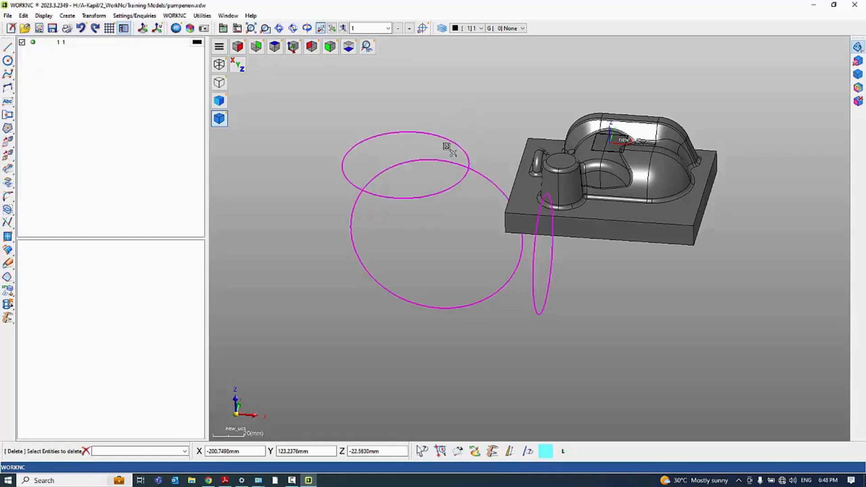
right_click(415, 106)
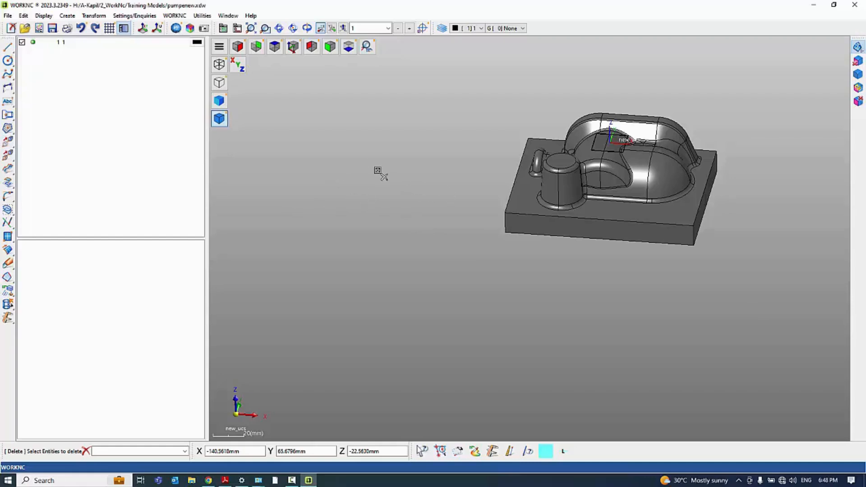
key("Escape")
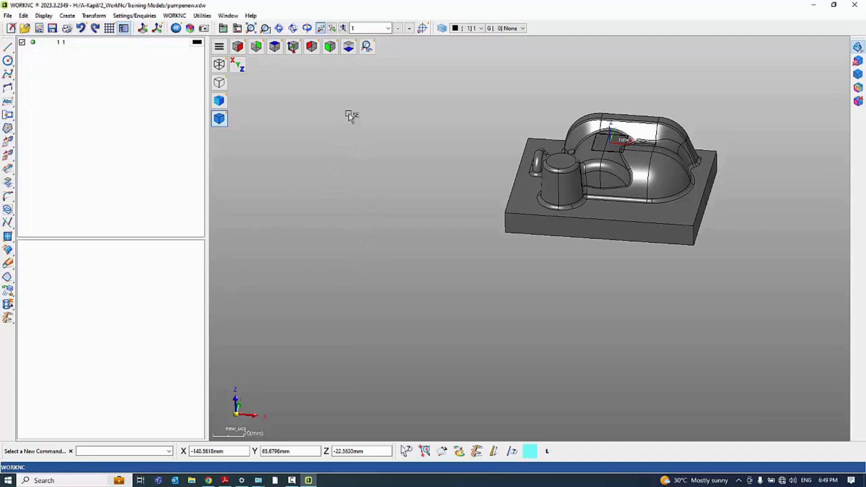
Start the Sections analysis on the pump and shift the X cutting plane to -7
scroll(313, 174, "down", 5)
scroll(497, 159, "up", 5)
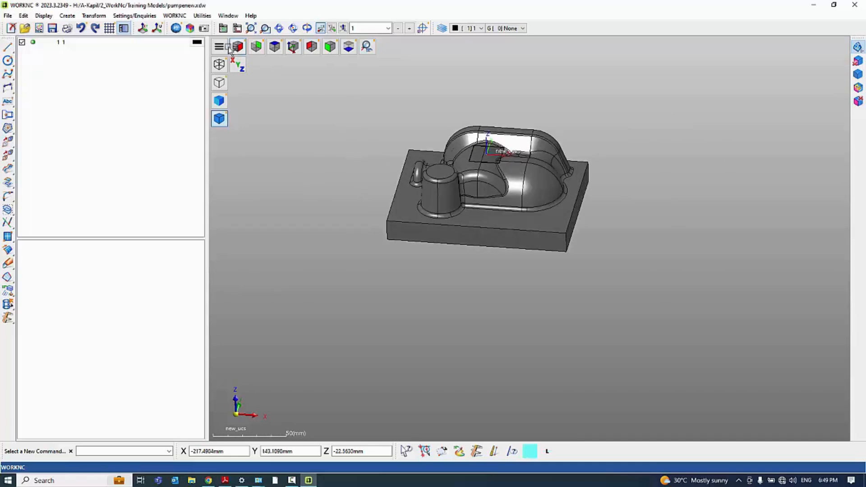
left_click(190, 28)
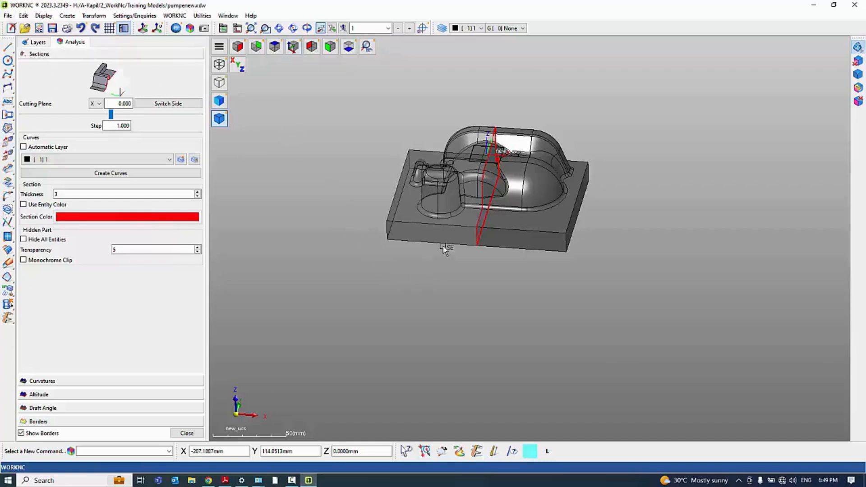
middle_click_drag(441, 301, 537, 307)
key("Left")
key("Left")
key("Left")
key("Left")
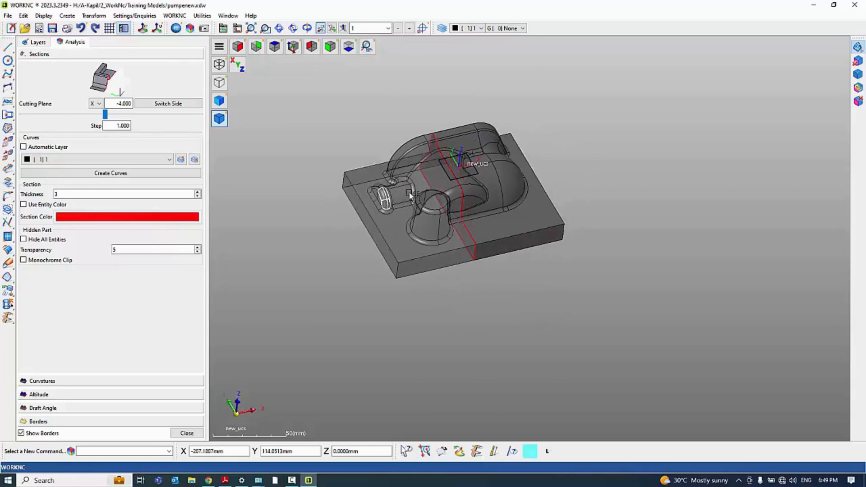
key("Left")
key("Left")
key("Left")
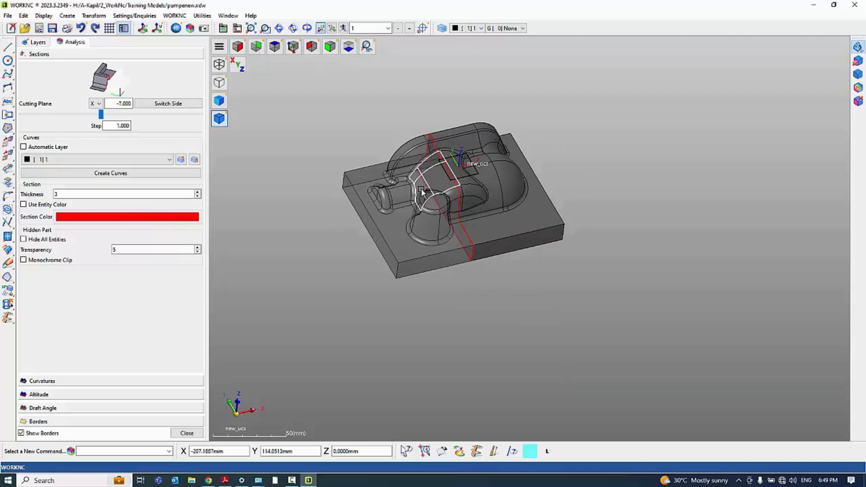
Sweep the X cutting plane back and forth through the pump, reaching -11 and stopping at -3
key("Right")
key("Right")
key("Right")
key("Right")
key("Right")
key("Right")
key("Right")
key("Right")
key("Right")
key("Right")
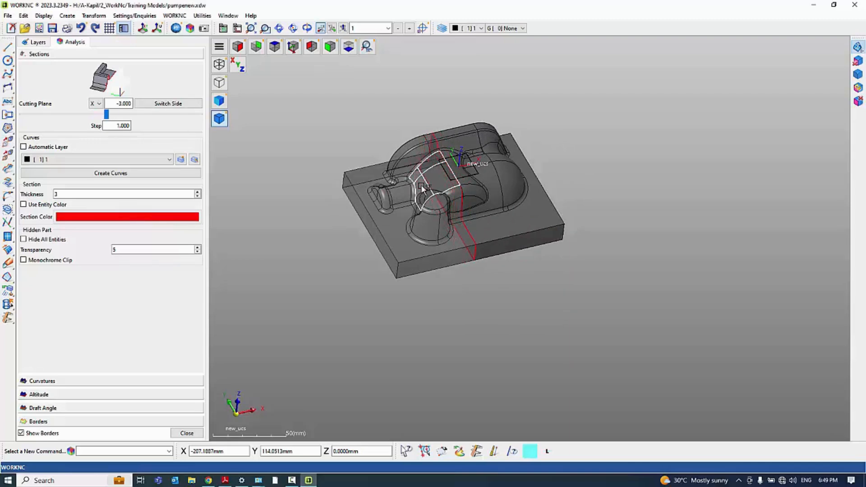
key("Left")
key("Left")
key("Left")
key("Left")
key("Left")
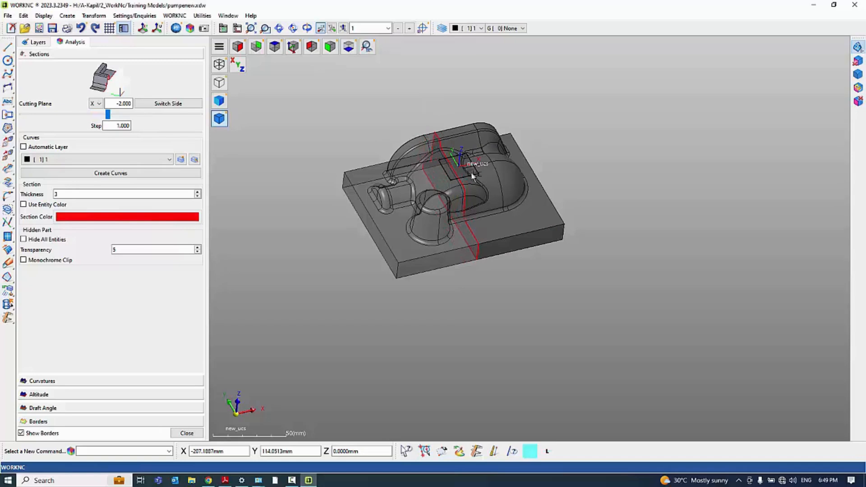
key("Left")
key("Left")
key("Left")
key("Left")
key("Left")
key("Left")
key("Left")
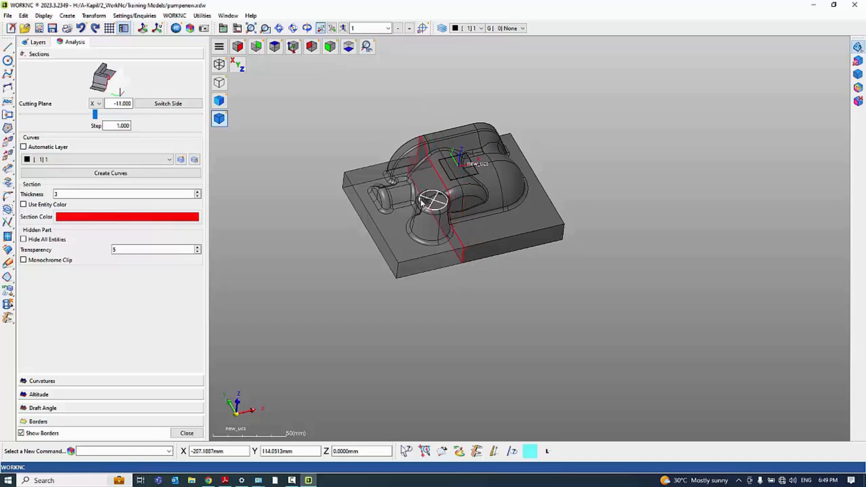
key("Right")
key("Right")
key("Right")
key("Right")
key("Right")
key("Right")
middle_click_drag(483, 277, 411, 254)
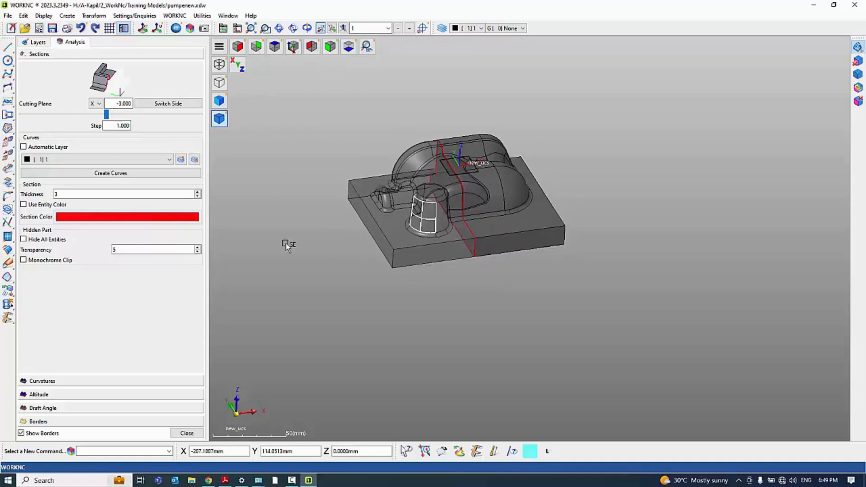
Set the hidden part's transparency to 10 and shift the X cutting plane to -1
left_click(197, 252)
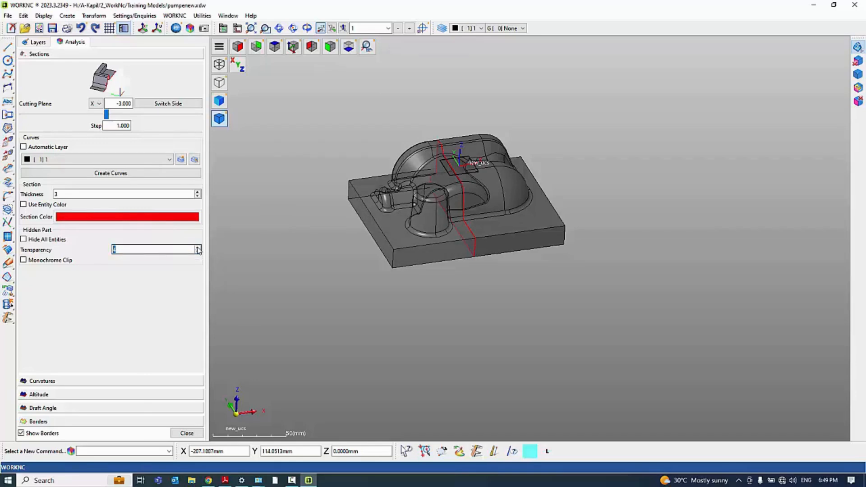
left_click(198, 248)
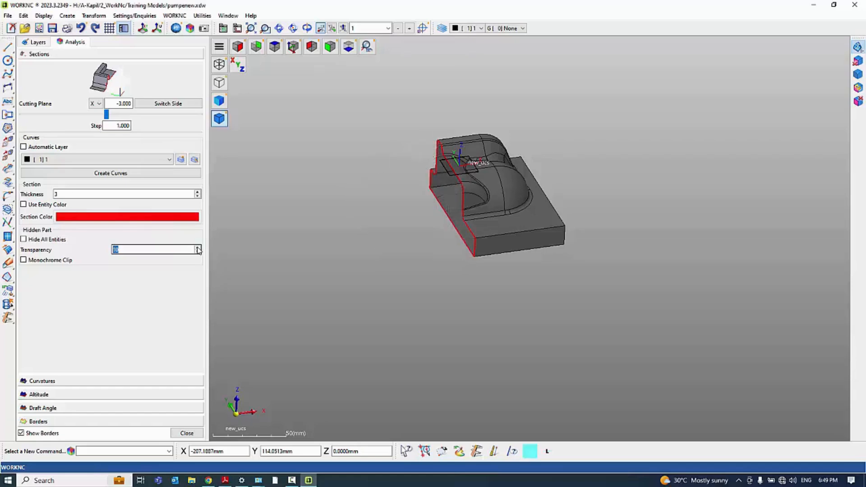
middle_click_drag(587, 257, 594, 255)
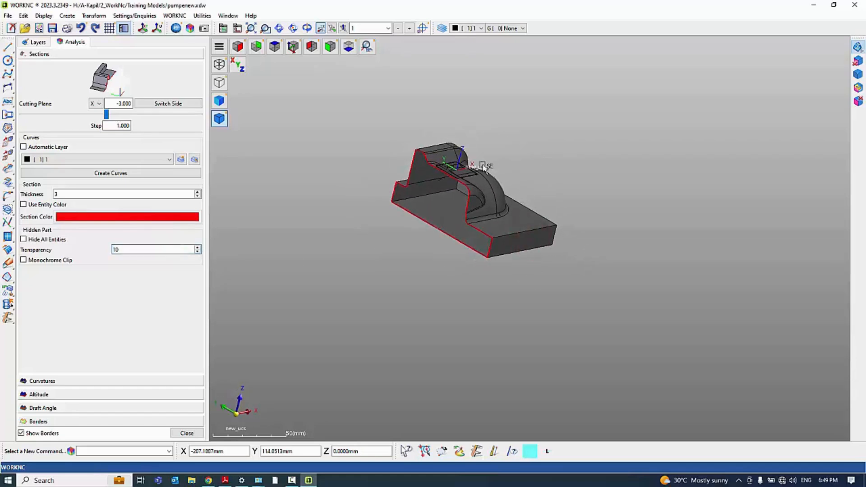
left_click(447, 149)
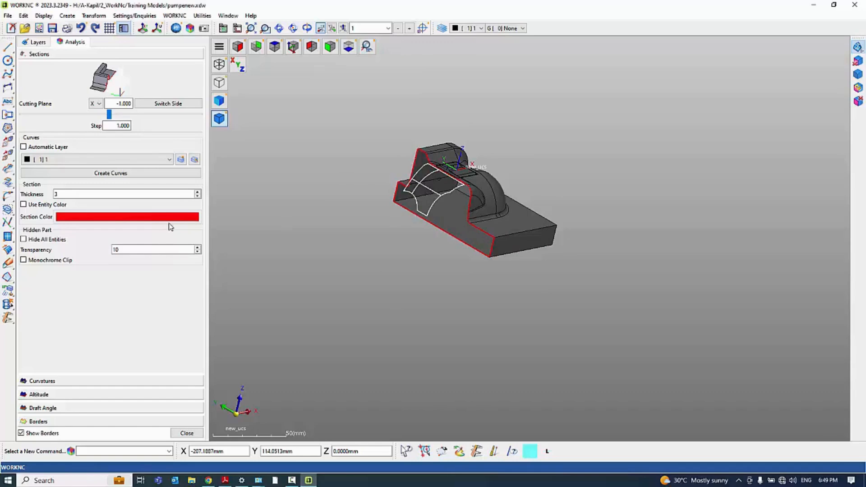
left_click(299, 479)
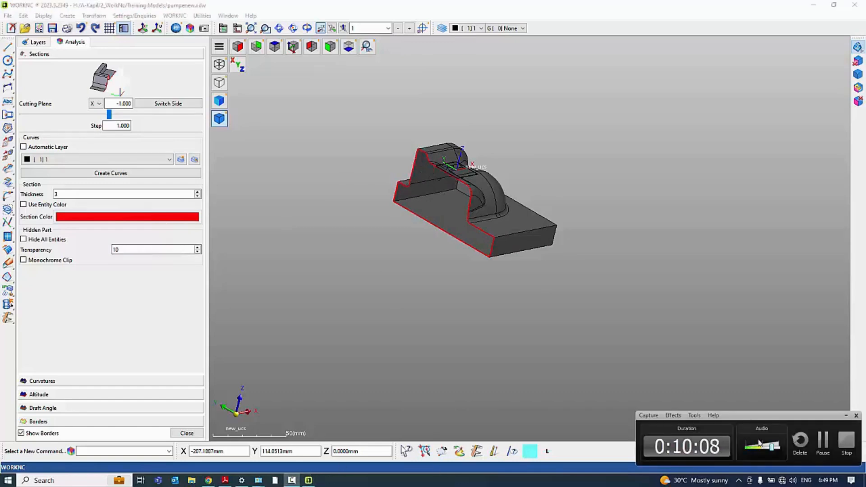
left_click(823, 442)
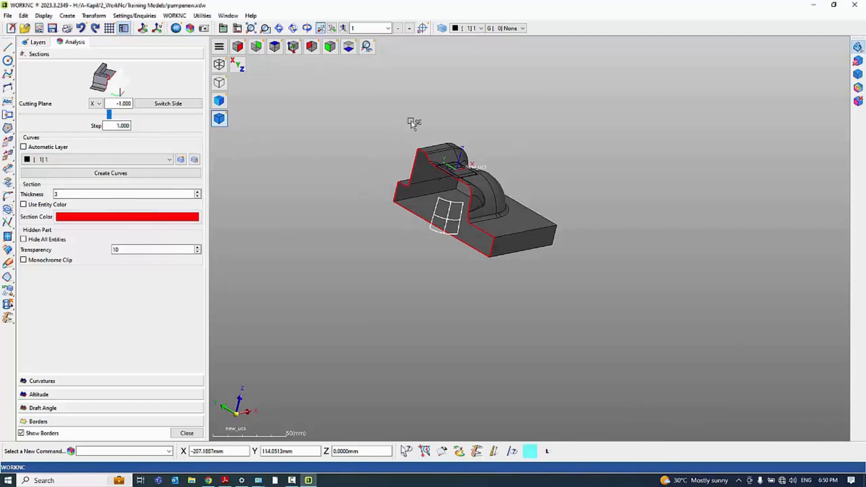
Set the section thickness to 1 and shift the X cutting plane to -4
middle_click_drag(389, 180, 396, 269)
scroll(397, 191, "up", 11, "ctrl")
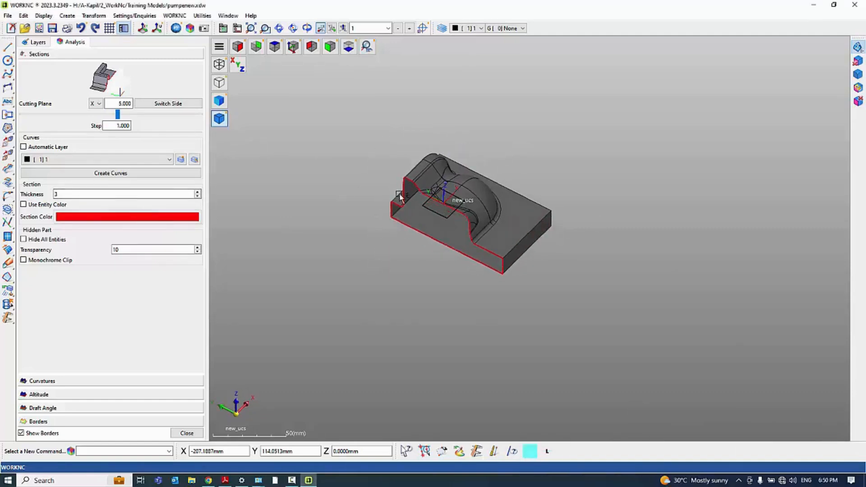
scroll(397, 191, "down", 11, "ctrl")
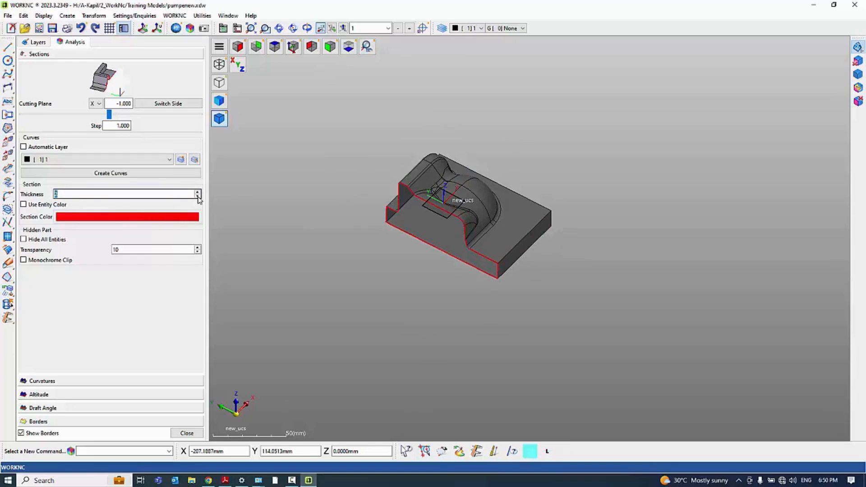
middle_click_drag(591, 267, 621, 244)
scroll(600, 189, "up", 4)
middle_click_drag(489, 207, 675, 264)
scroll(585, 275, "up", 3)
middle_click_drag(584, 274, 299, 236)
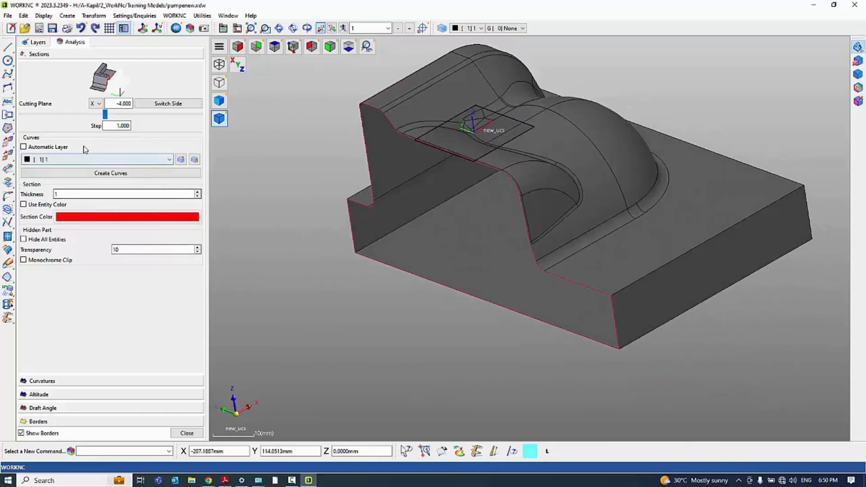
Section the pump along Y at -4 and switch the visible side back and forth
left_click(99, 105)
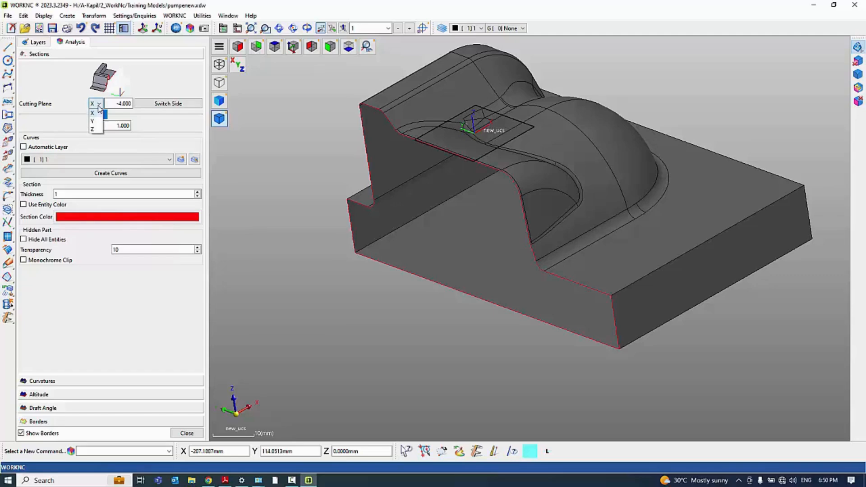
left_click(94, 121)
middle_click_drag(667, 176, 678, 221)
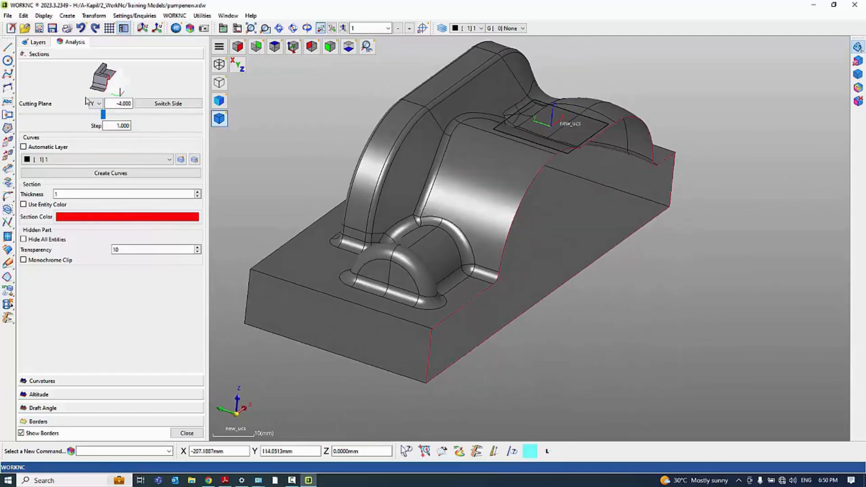
left_click(167, 103)
left_click(168, 104)
left_click(168, 103)
left_click(167, 104)
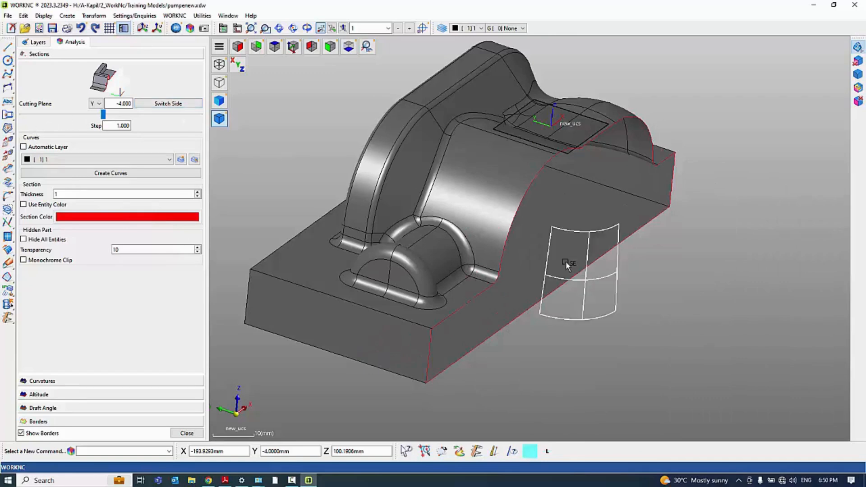
Return the cutting plane direction to X and position the section at -8
scroll(505, 249, "up", 1)
middle_click_drag(505, 250, 464, 287)
left_click_drag(103, 116, 98, 103)
left_click(99, 105)
left_click(99, 112)
middle_click_drag(611, 256, 694, 241)
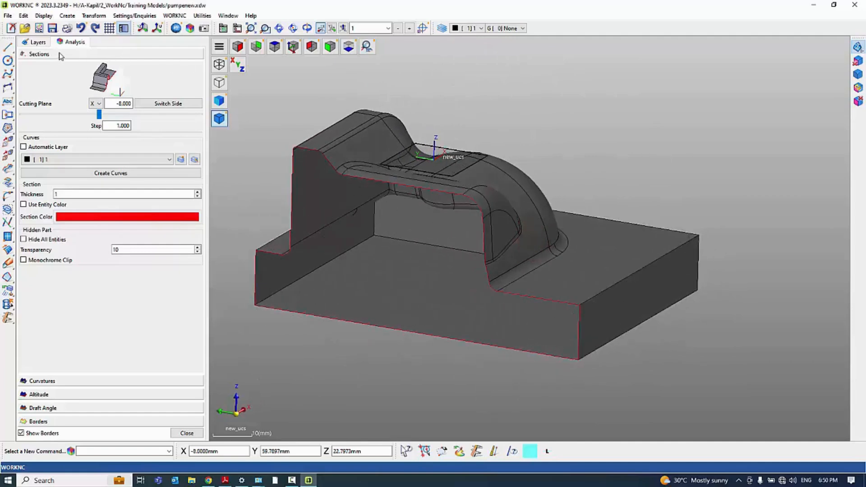
Switch to the Curvatures analysis and read the radii of the body's side fillet and the boss's base and top fillets
left_click(42, 382)
middle_click_drag(545, 238, 547, 259)
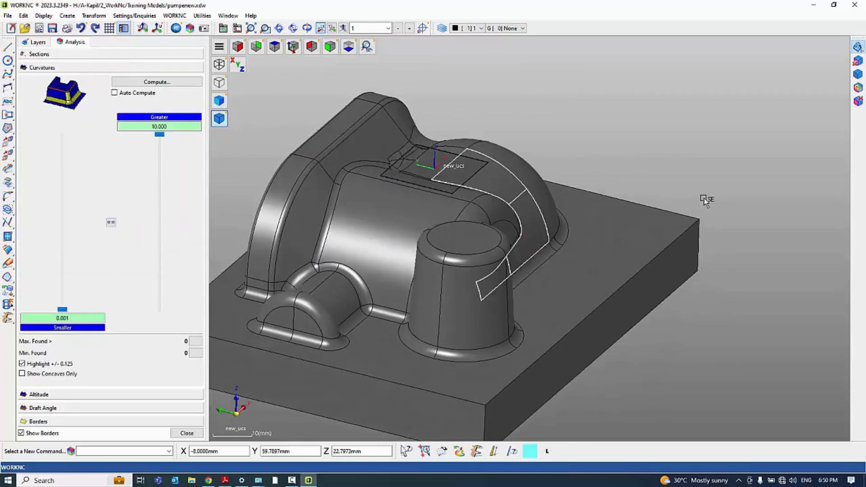
scroll(706, 199, "down", 3)
scroll(383, 263, "up", 3)
scroll(285, 239, "up", 3)
scroll(508, 207, "down", 3)
mouse_move(507, 208)
middle_mouse_down()
mouse_move(478, 234)
mouse_move(504, 212)
mouse_move(448, 190)
middle_mouse_up()
scroll(284, 148, "up", 3)
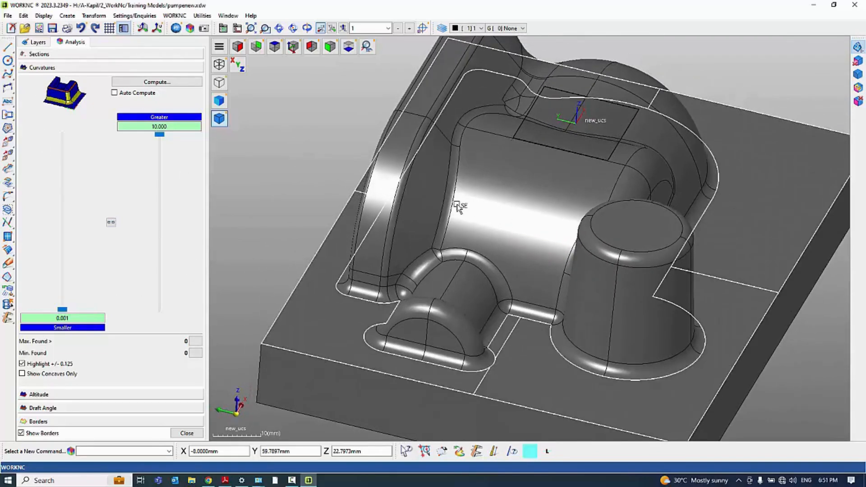
mouse_move(451, 194)
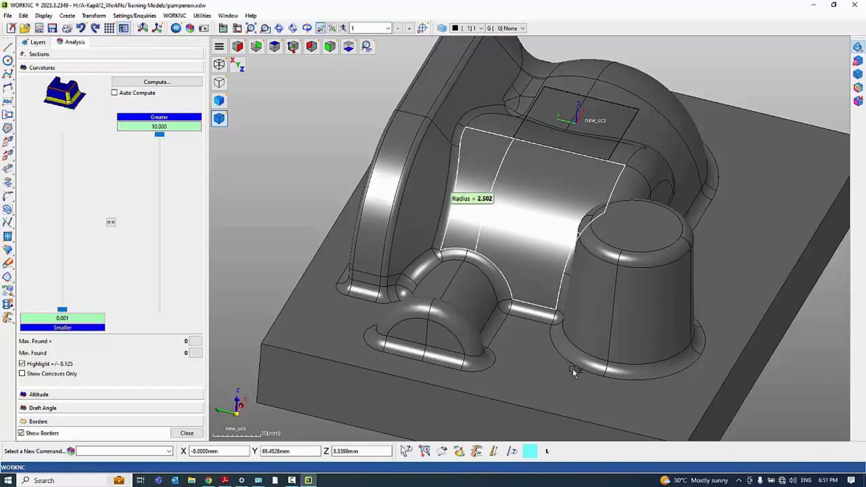
mouse_move(578, 364)
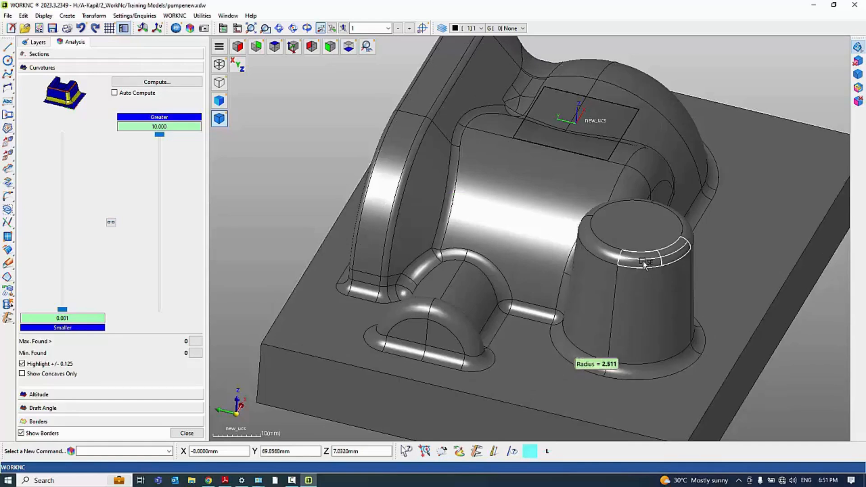
mouse_move(645, 262)
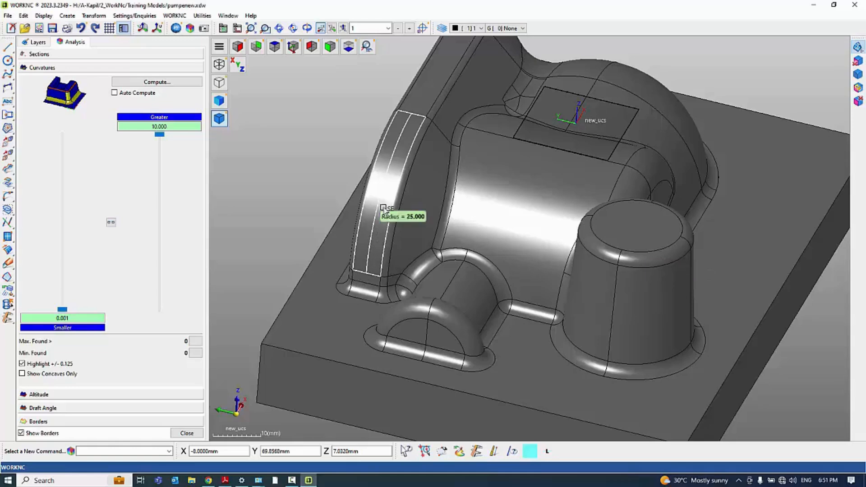
Read the radii of the side flange's curved edge and the small fillet at its base near the short pipe
mouse_move(555, 319)
middle_mouse_down()
mouse_move(496, 323)
mouse_move(458, 312)
middle_mouse_up()
scroll(419, 329, "up", 2)
scroll(471, 269, "up", 2)
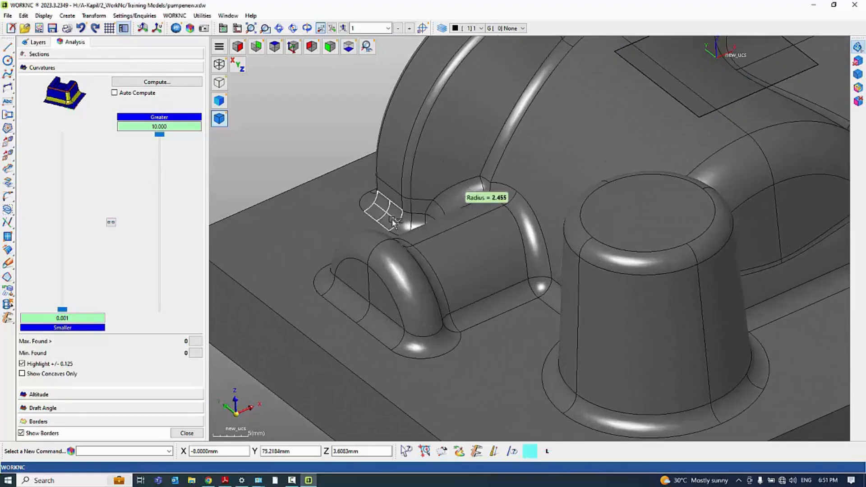
mouse_move(496, 309)
middle_mouse_down()
mouse_move(586, 328)
mouse_move(720, 313)
middle_mouse_up()
scroll(727, 291, "down", 5)
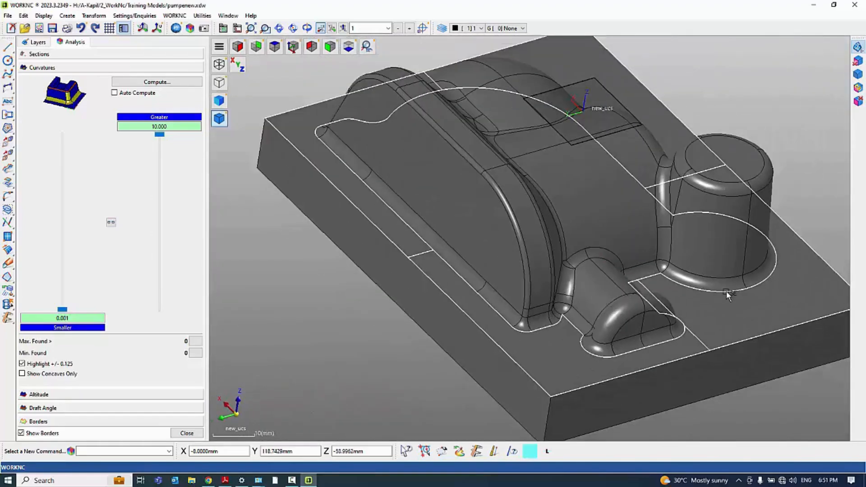
scroll(400, 151, "down", 3)
scroll(559, 280, "up", 3)
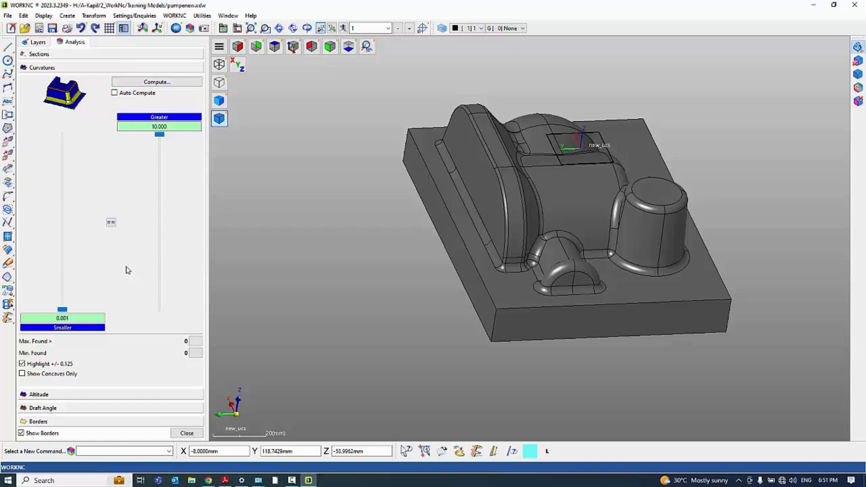
Set the curvature limits to 2.500 for Smaller and 25.000 for Greater, and compute the curvature analysis
left_click_drag(64, 312, 67, 298)
left_click_drag(158, 138, 157, 277)
left_click(156, 83)
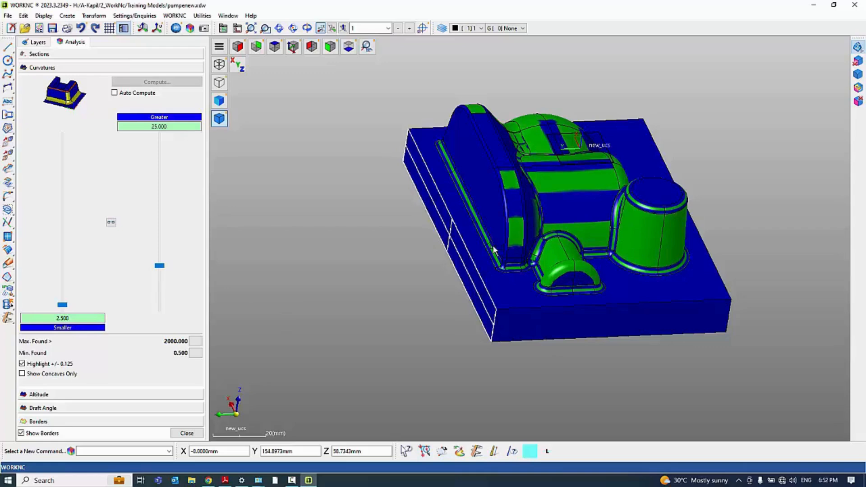
Examine the curvature colours on the body, boss and short pipe's fillets from several sides, and close the analysis
middle_click_drag(634, 309, 451, 318)
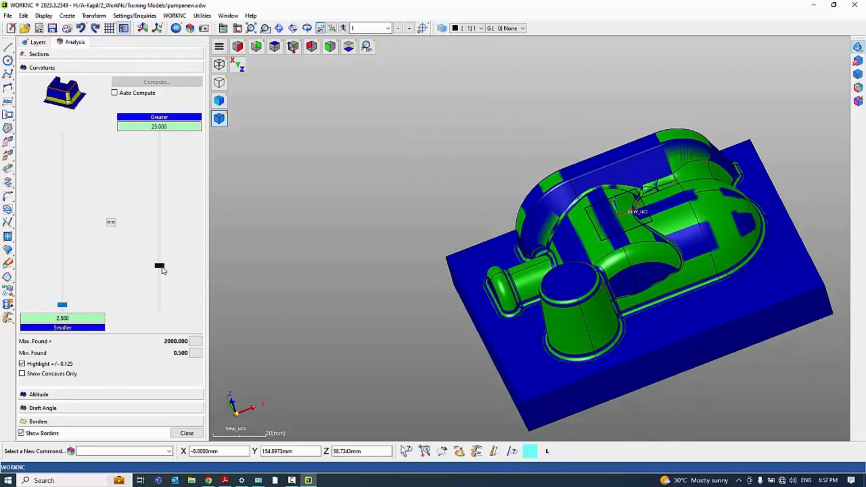
middle_click_drag(523, 236, 588, 281)
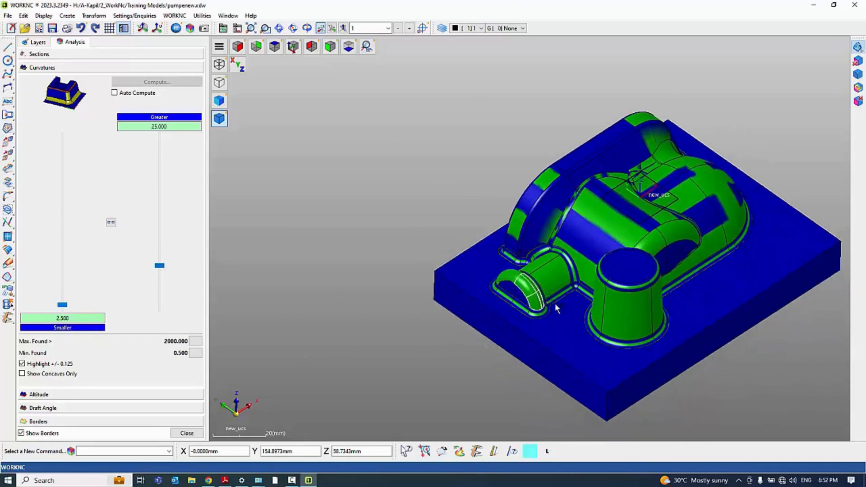
scroll(562, 309, "up", 1)
scroll(562, 304, "up", 5)
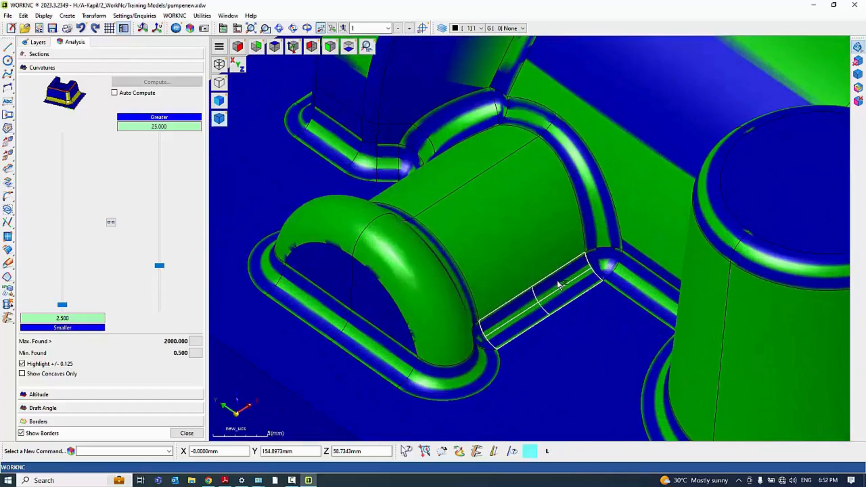
scroll(464, 224, "down", 4)
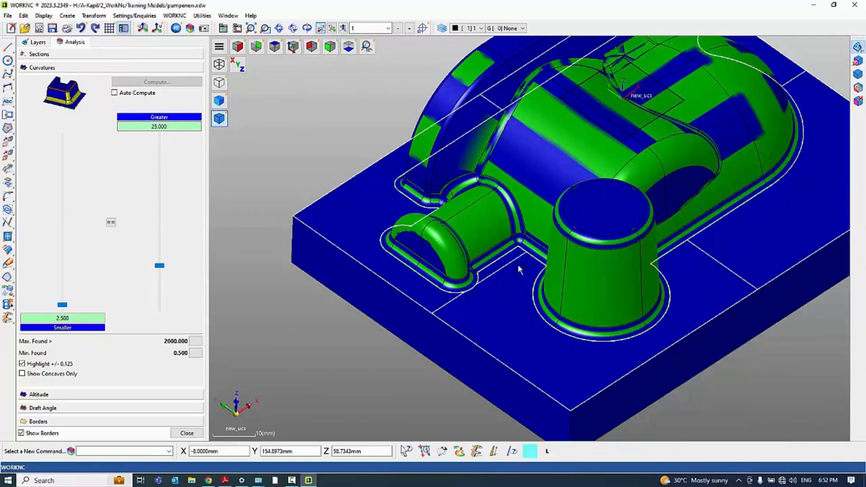
middle_click_drag(583, 301, 435, 271)
scroll(408, 260, "down", 3)
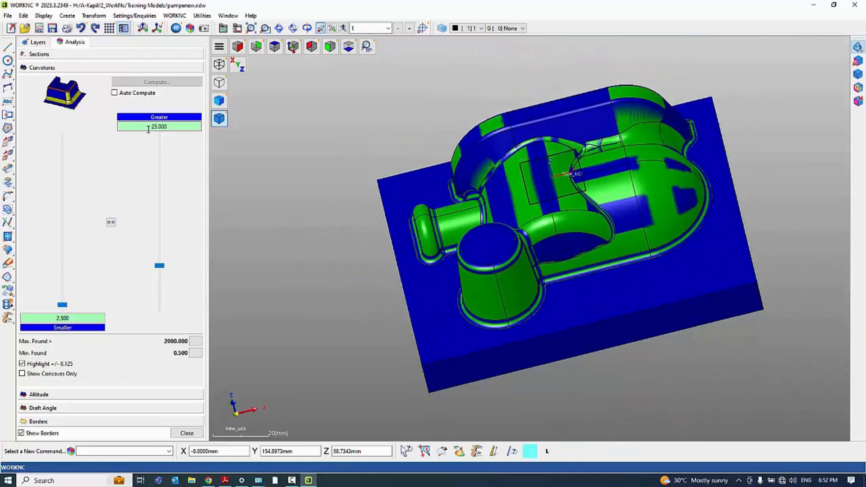
left_click(187, 433)
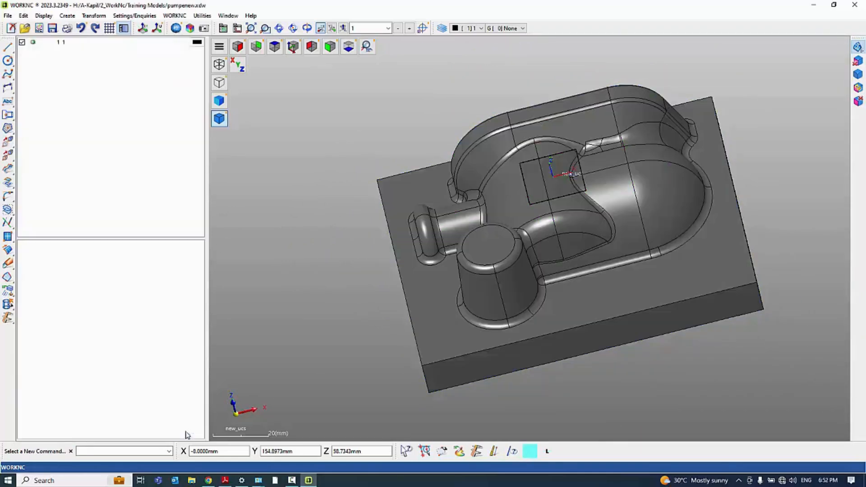
Reopen Analysis in Altitude mode and read the altitudes of the base plate, the boss top and the flange top
left_click(237, 47)
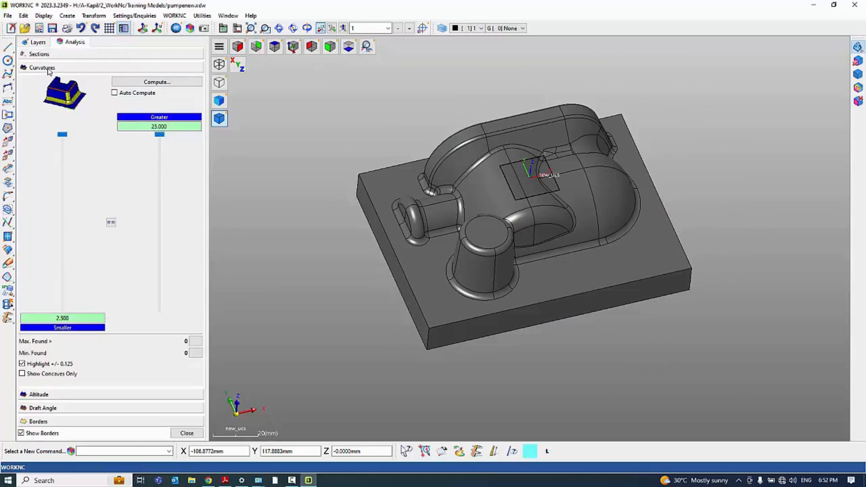
left_click(45, 395)
middle_click_drag(439, 273, 493, 240)
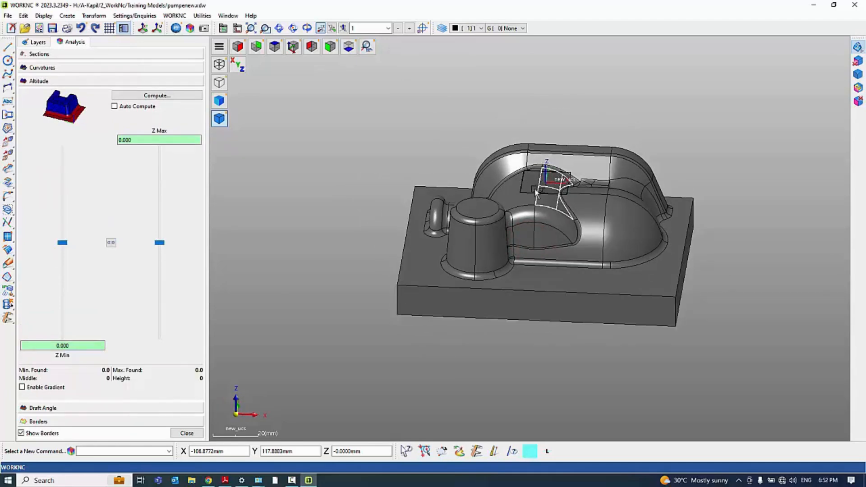
middle_click_drag(502, 261, 450, 221)
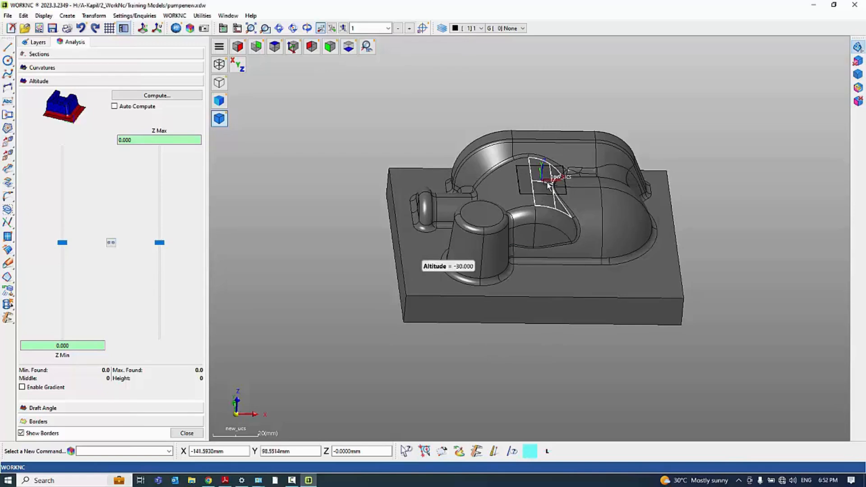
middle_click_drag(550, 326, 504, 216)
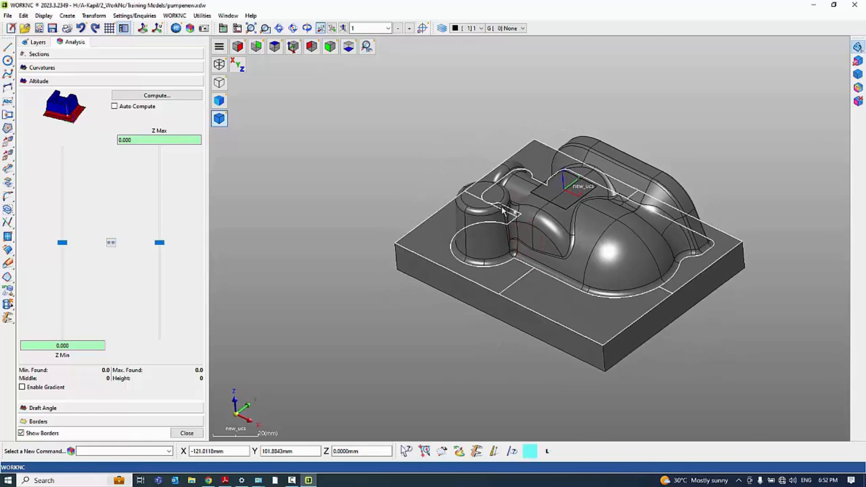
left_click(484, 197)
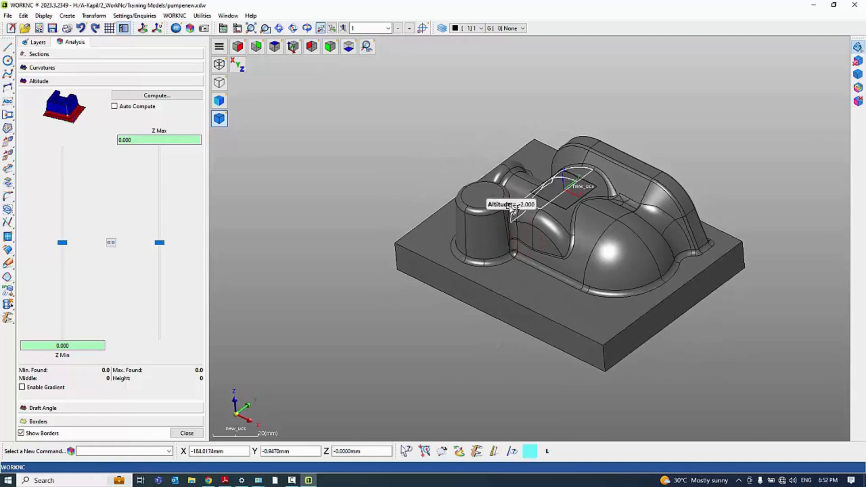
left_click(615, 156)
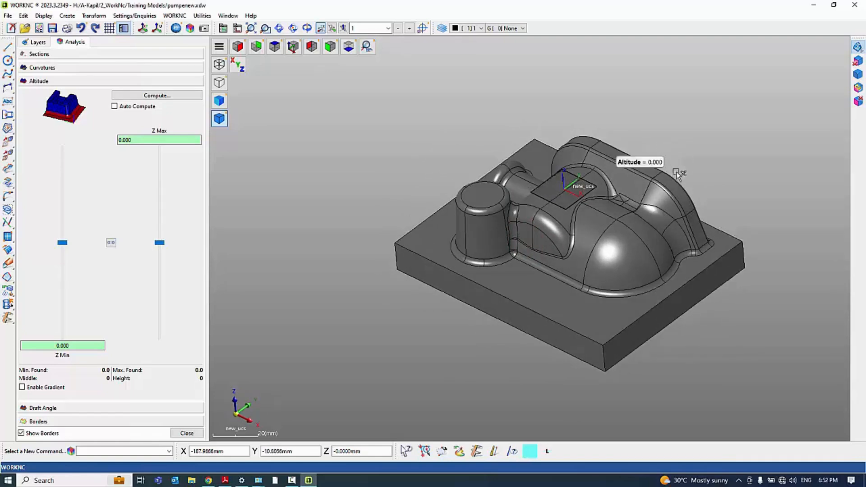
middle_click_drag(528, 236, 551, 184)
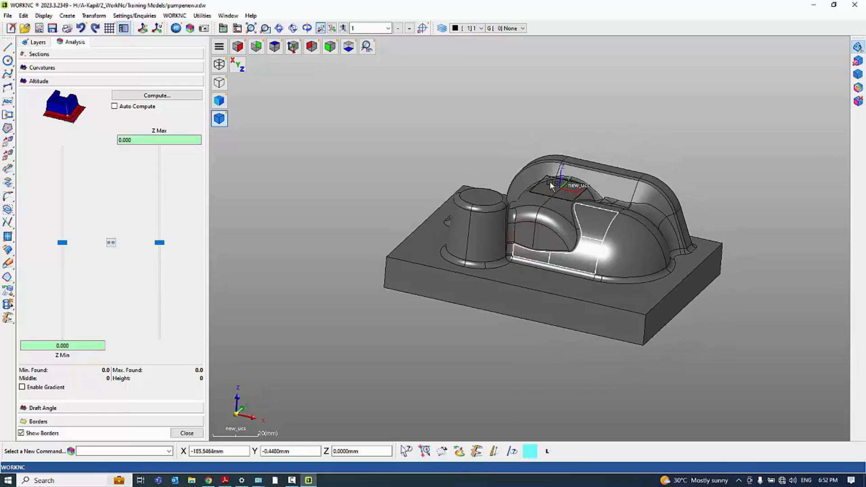
middle_click_drag(503, 243, 591, 229)
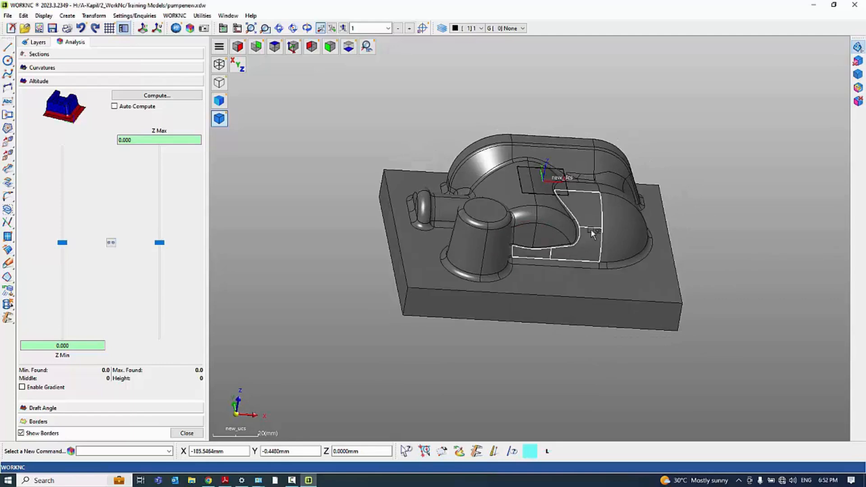
middle_click_drag(455, 277, 413, 295)
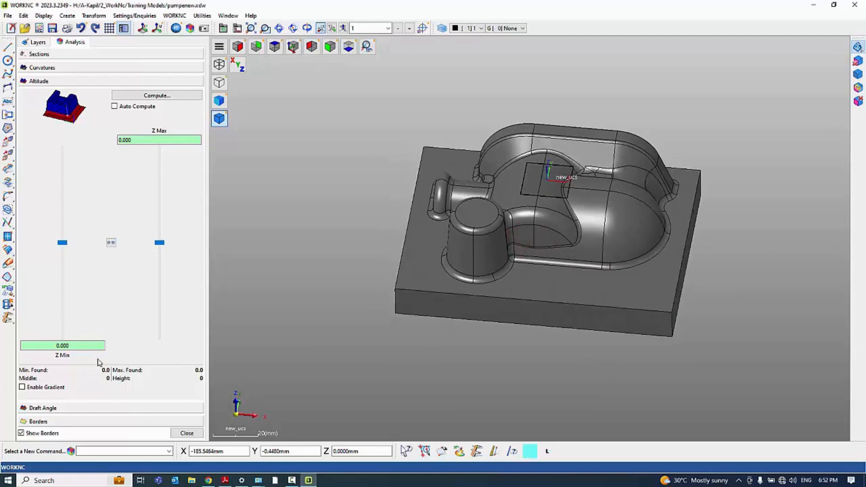
Switch to the Draft Angle analysis and read the draft of the plate's top, its side face and the flange
left_click(52, 408)
middle_click_drag(649, 367, 488, 302)
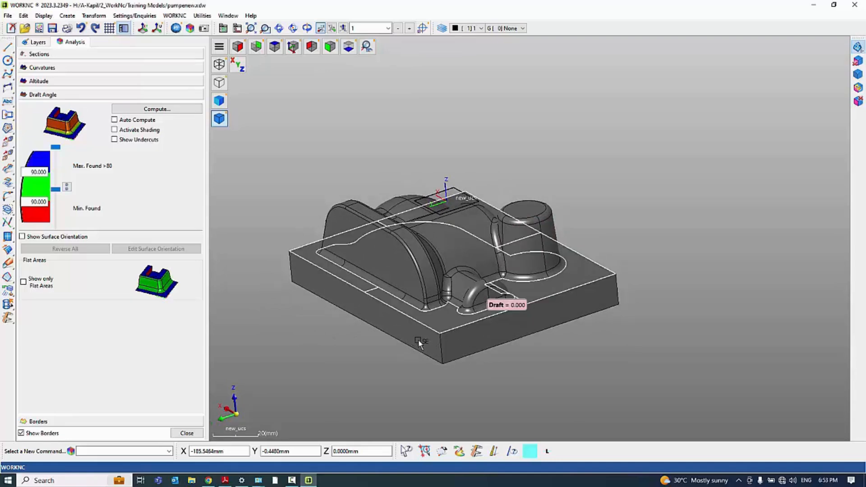
left_click(436, 321)
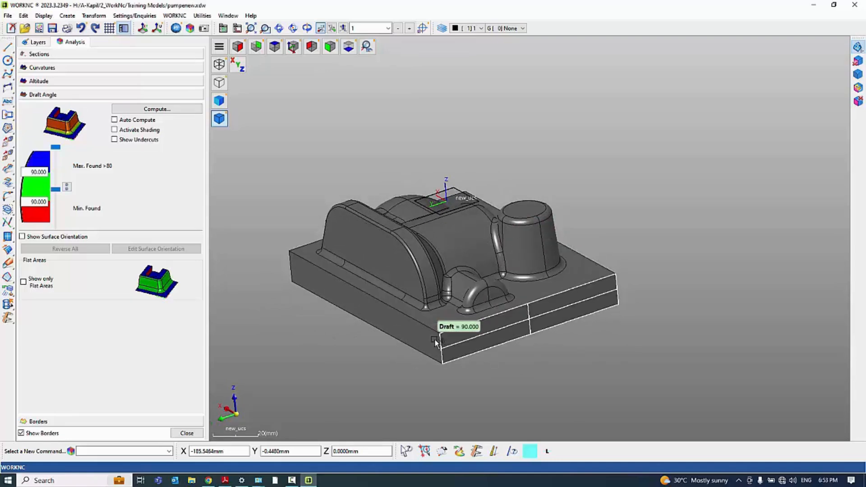
middle_click_drag(346, 353, 475, 347)
left_click(496, 333)
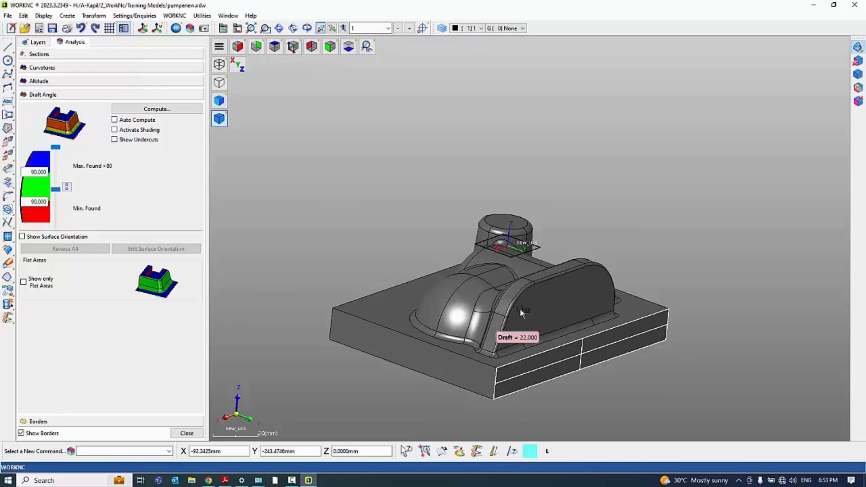
Adjust the upper and lower draft angle limits, and close the analysis
middle_click_drag(630, 330, 617, 345)
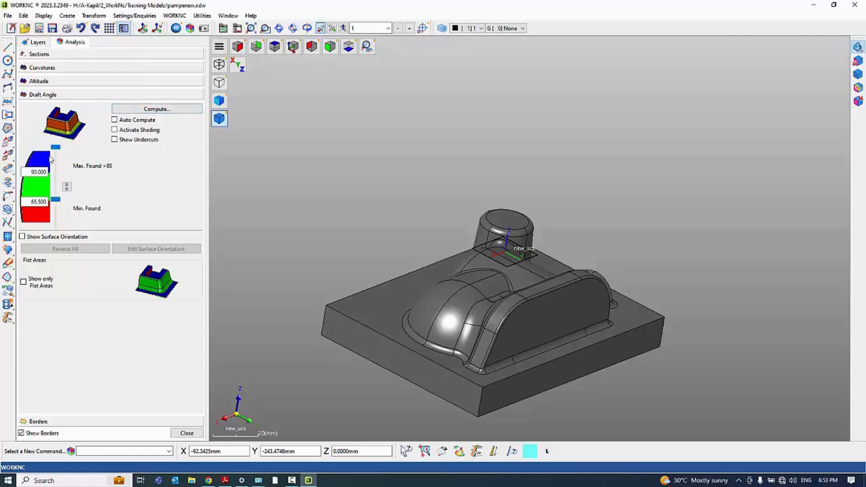
left_click_drag(57, 148, 59, 176)
left_click_drag(56, 226, 59, 208)
left_click(186, 434)
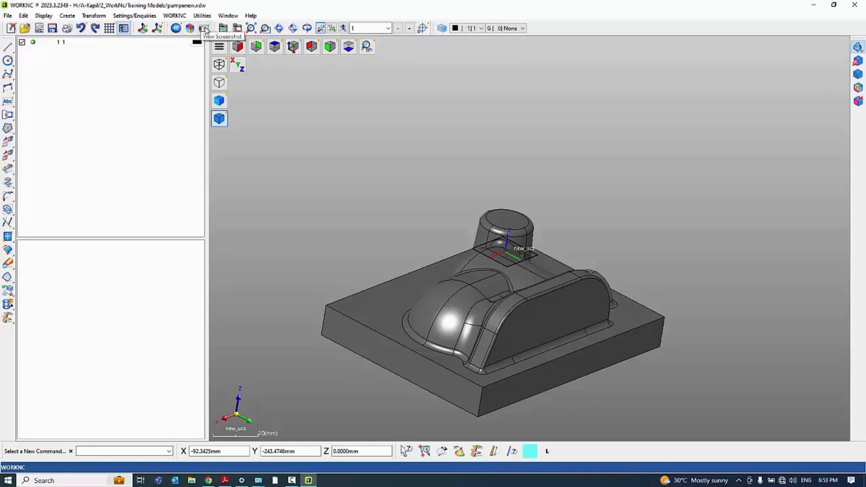
middle_click_drag(509, 180, 526, 158)
scroll(526, 159, "down", 2)
scroll(513, 323, "up", 2)
middle_click_drag(513, 323, 585, 231)
scroll(427, 169, "down", 2)
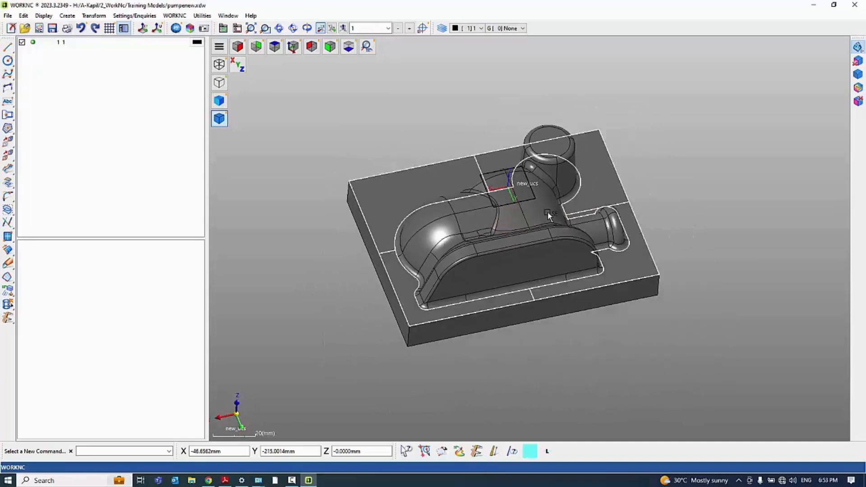
scroll(546, 213, "up", 2)
middle_click_drag(544, 207, 543, 193)
scroll(558, 170, "down", 2)
scroll(499, 199, "up", 2)
middle_click_drag(503, 217, 540, 210)
scroll(498, 218, "down", 2)
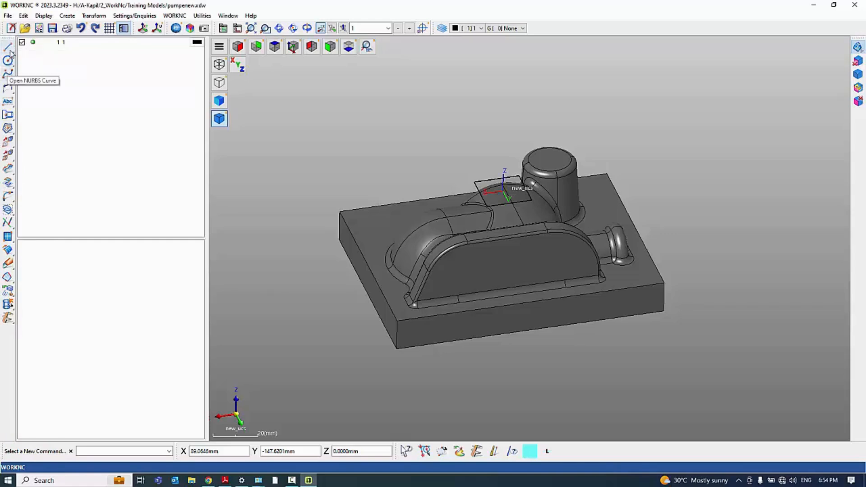
mouse_move(504, 196)
middle_mouse_down()
mouse_move(564, 226)
mouse_move(613, 220)
mouse_move(617, 278)
mouse_move(598, 286)
middle_mouse_up()
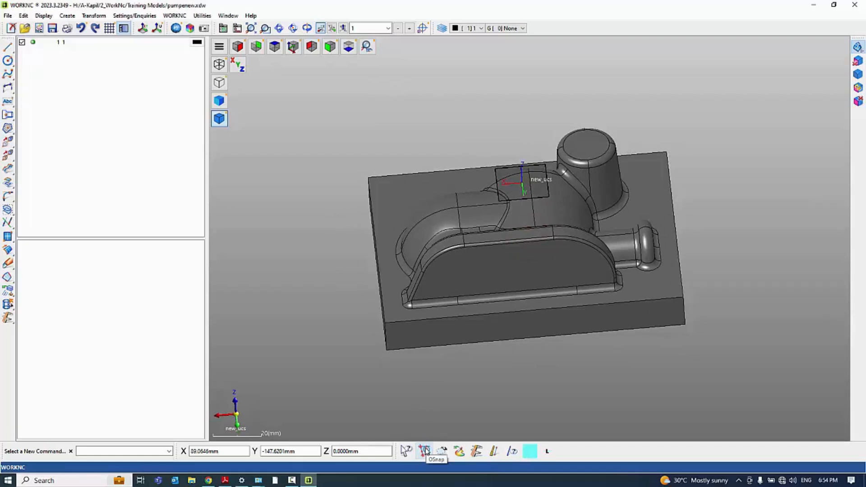
middle_click_drag(504, 311, 533, 282)
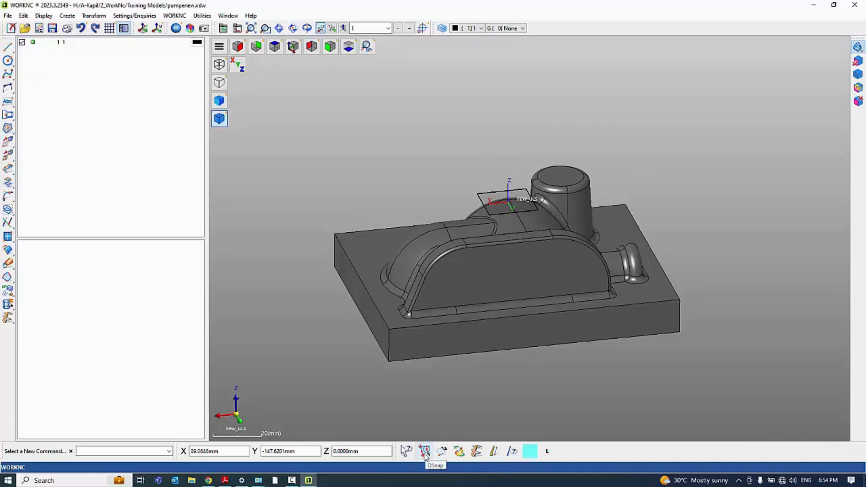
middle_click_drag(396, 156, 261, 228)
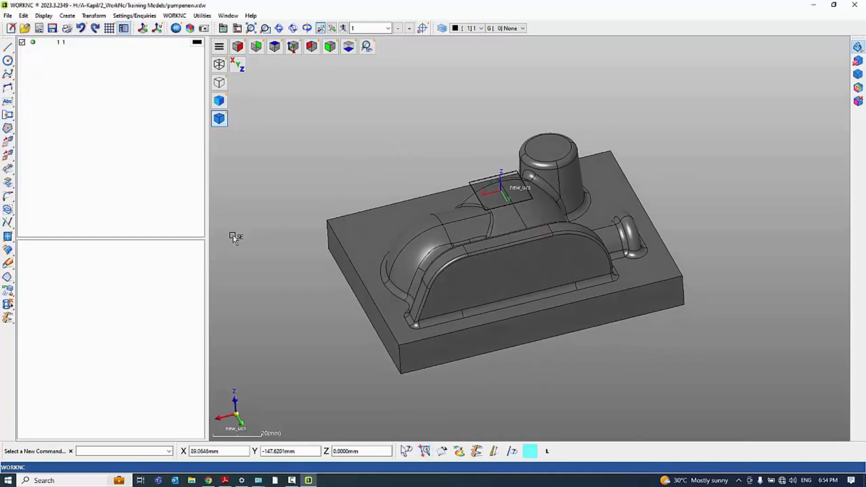
Open the CAM Measurement Tool in Point enquiry mode and bring the flange side of the pump into view
left_click(8, 319)
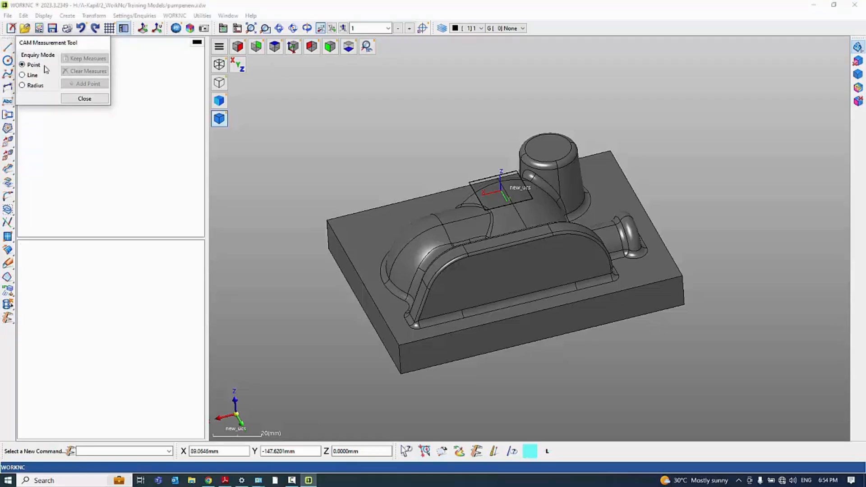
middle_click_drag(426, 162, 446, 214)
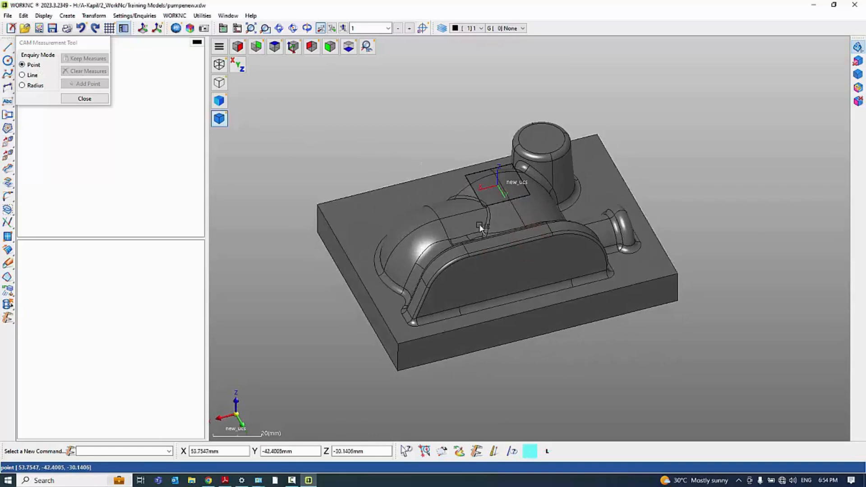
scroll(524, 222, "down", 4)
scroll(426, 239, "up", 4)
middle_click_drag(489, 308, 493, 298)
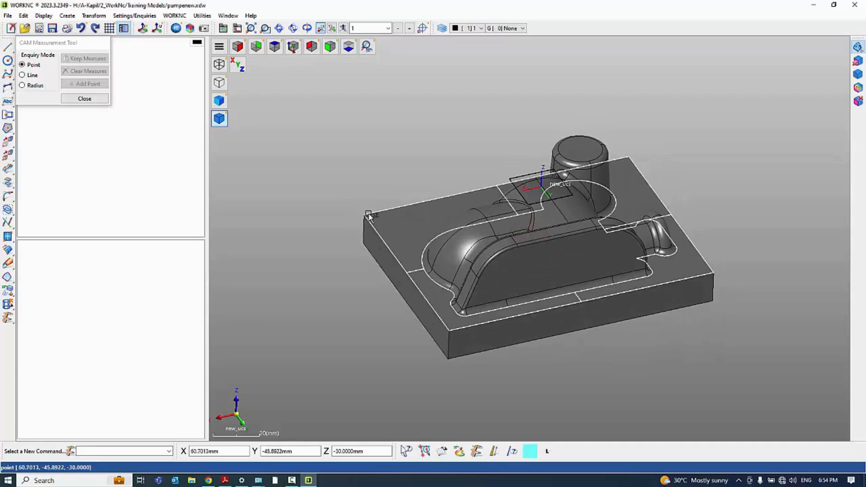
Turn on object snapping to Middle and extend it to multiple snaps with End, Middle, Center and Intersect
left_click(424, 451)
left_click(419, 251)
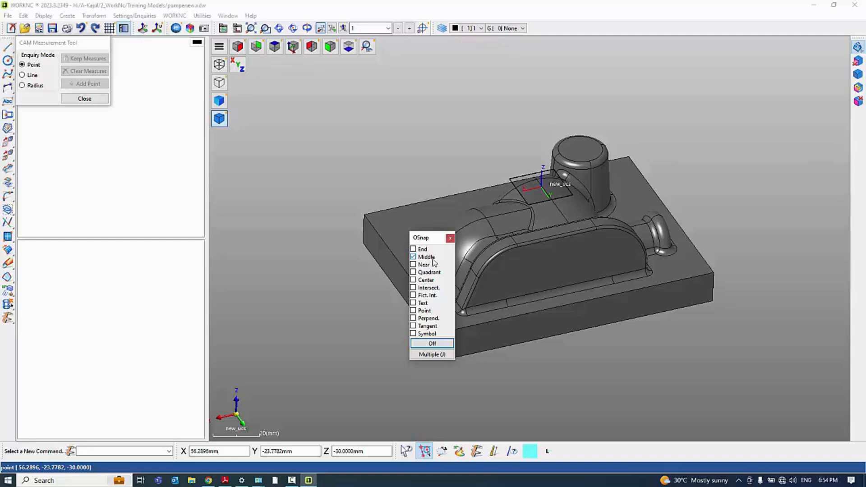
left_click_drag(425, 241, 561, 269)
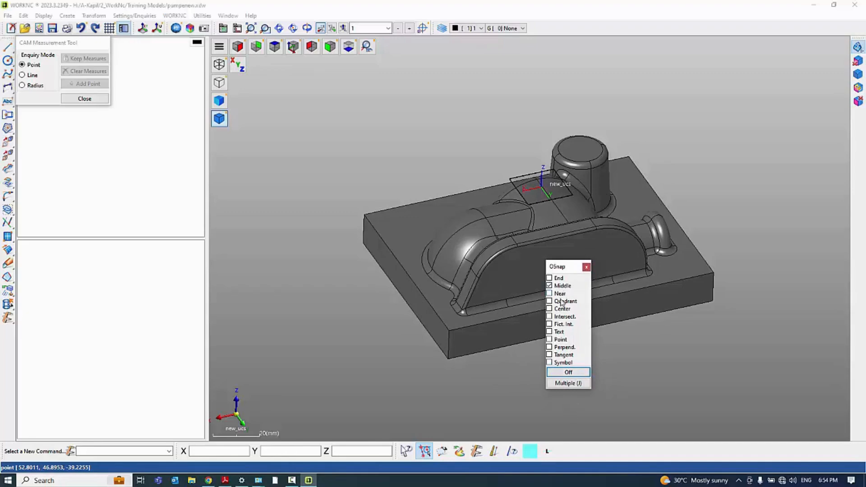
left_click(569, 384)
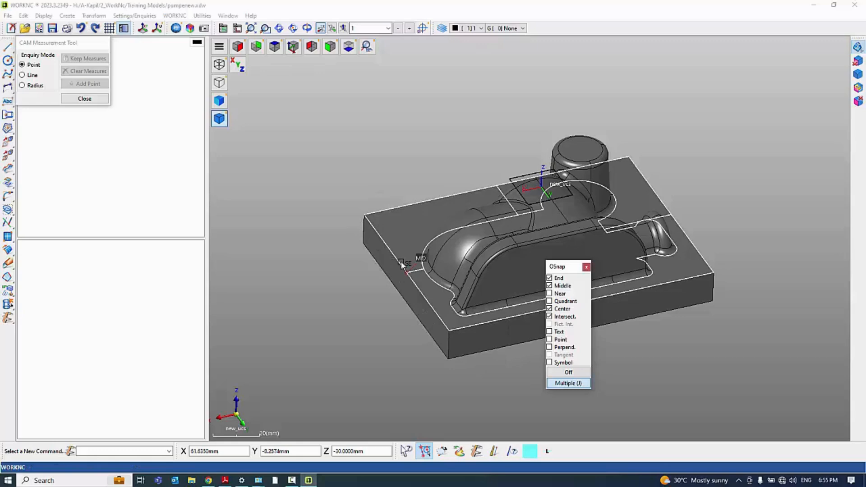
Try the multiple object snaps on the curved edges of the small pipe stub's half-round end
middle_click_drag(654, 311, 609, 307)
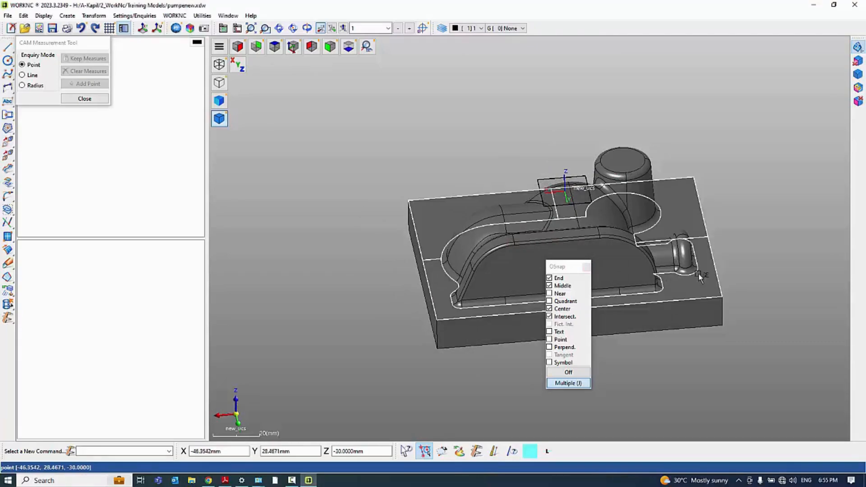
scroll(704, 301, "up", 3)
middle_click_drag(704, 302, 679, 292)
scroll(678, 288, "up", 2)
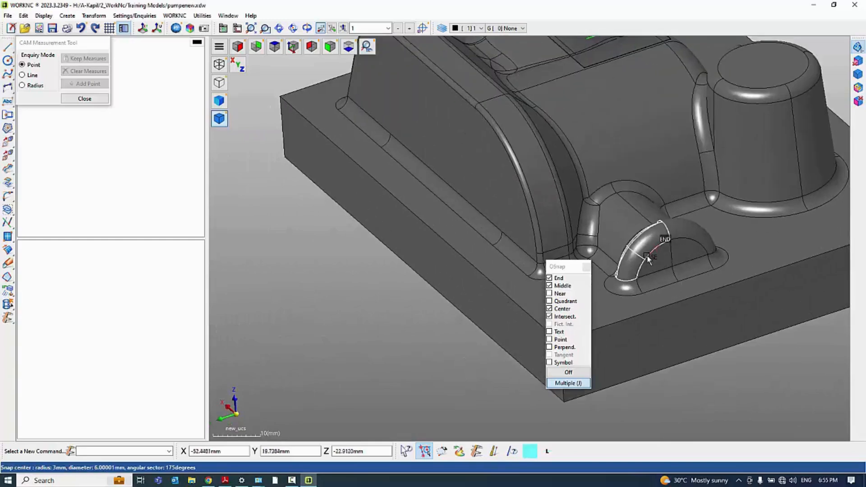
left_click(648, 261)
scroll(679, 245, "down", 3)
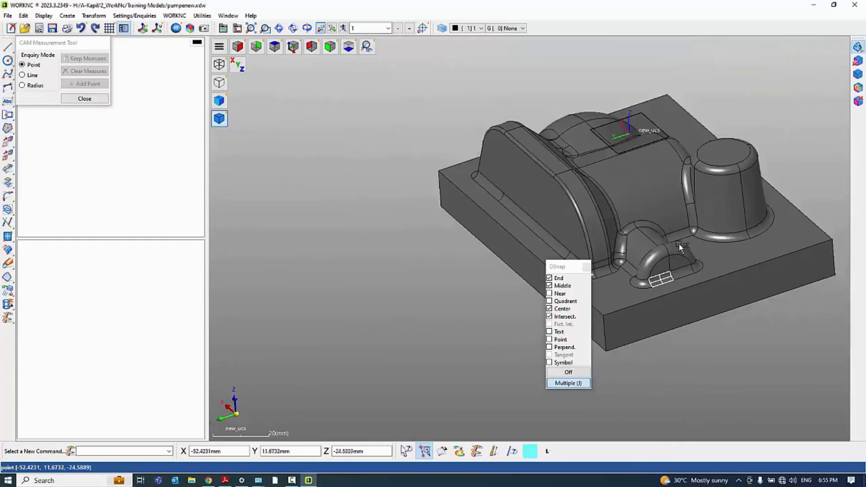
middle_click_drag(642, 323, 589, 314)
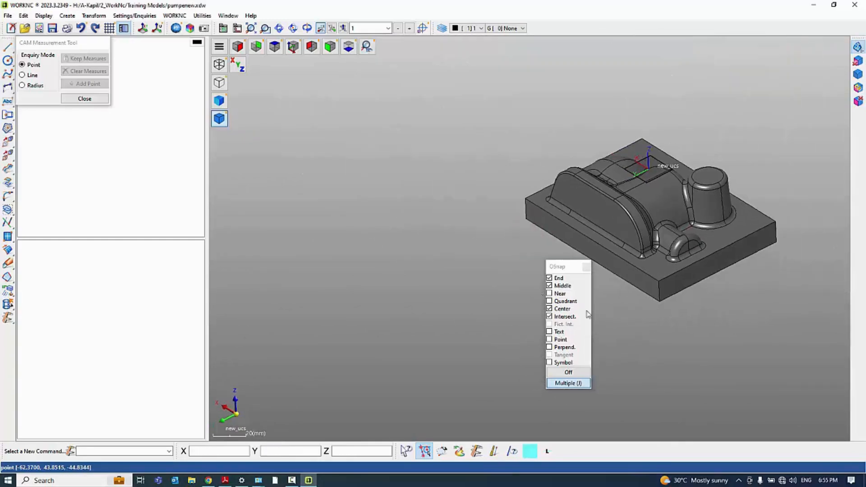
Turn off all object snaps, enable only Center, and try it on the tapered boss and the small pipe stub
left_click(575, 374)
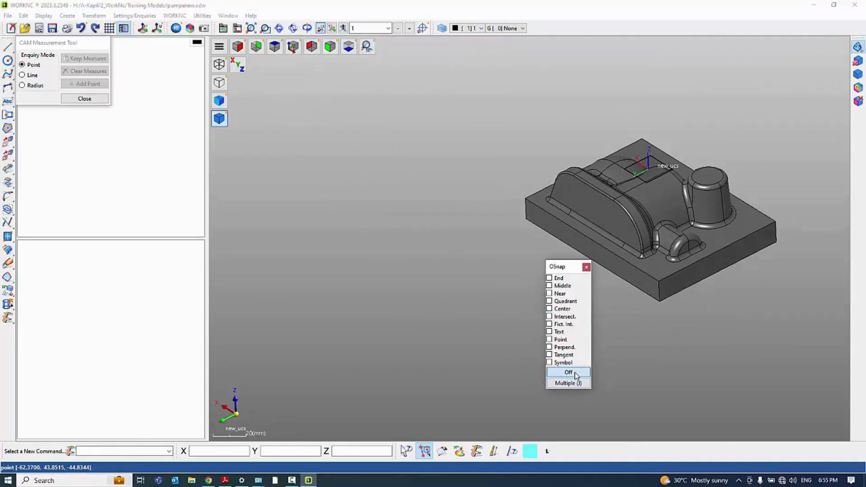
left_click(550, 310)
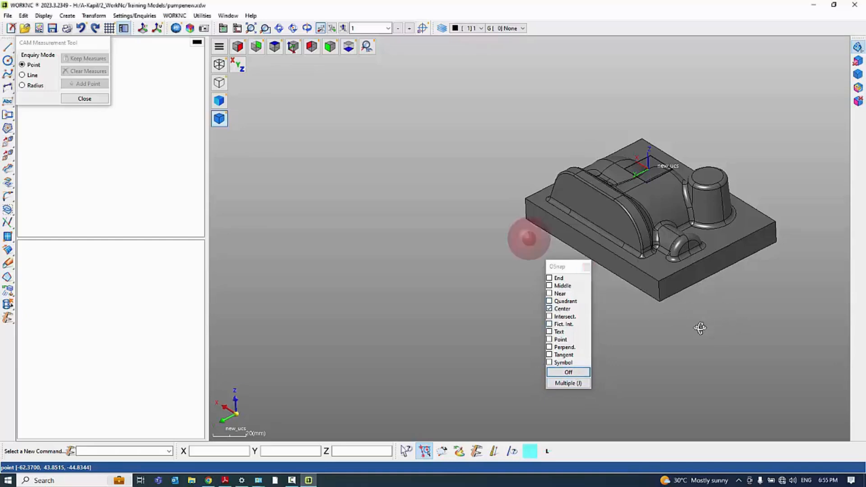
scroll(708, 196, "up", 3)
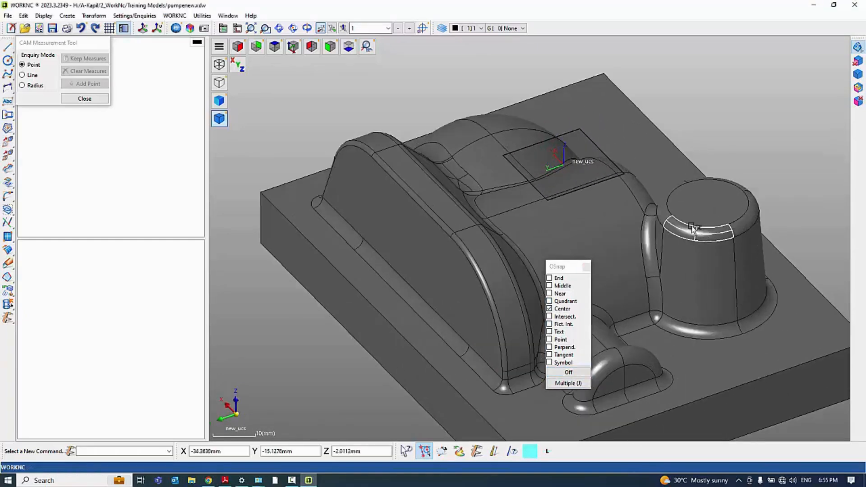
scroll(639, 361, "down", 2)
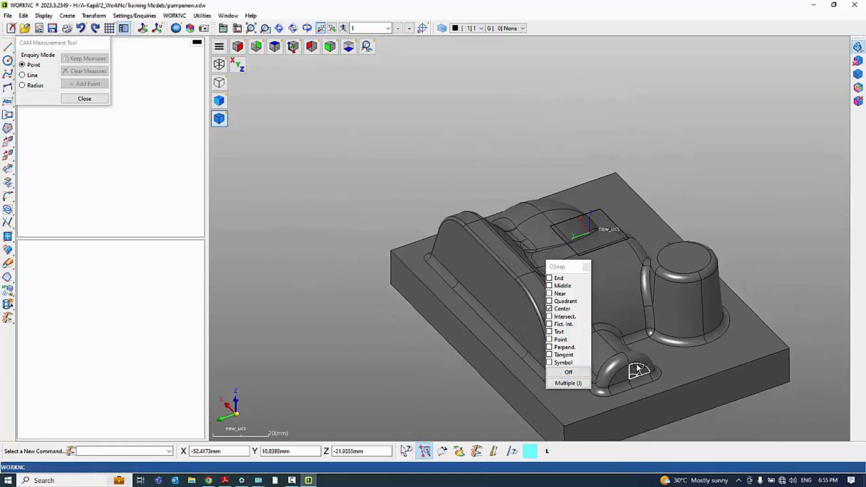
left_click(641, 362)
scroll(724, 124, "down", 1)
scroll(724, 124, "down", 3)
scroll(701, 234, "up", 3)
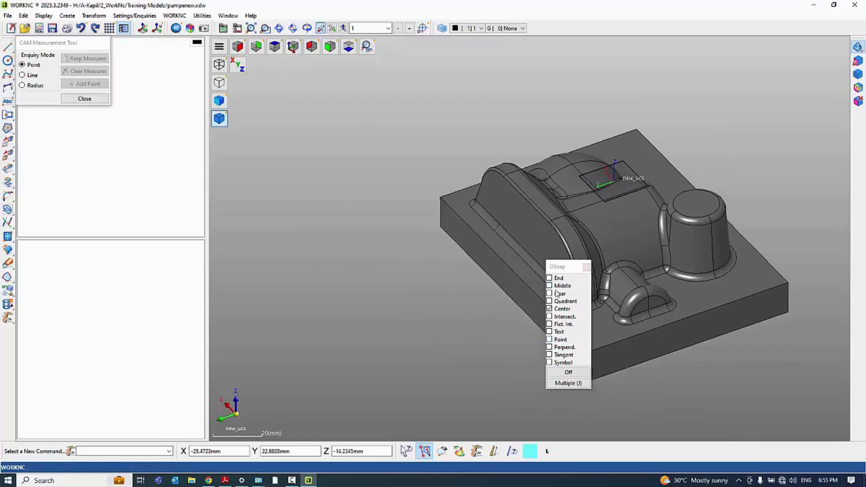
Close the object snap settings and measure the end and middle points of the plate's flange-side top edge
left_click(586, 267)
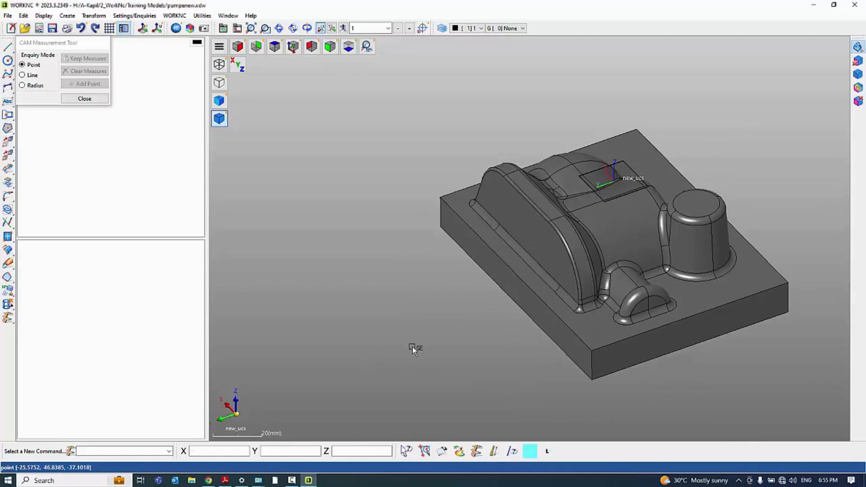
left_click(424, 452)
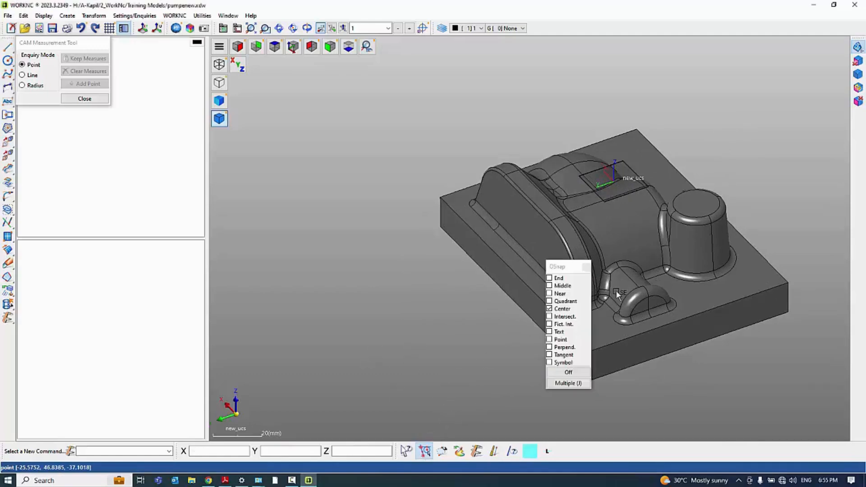
left_click(587, 268)
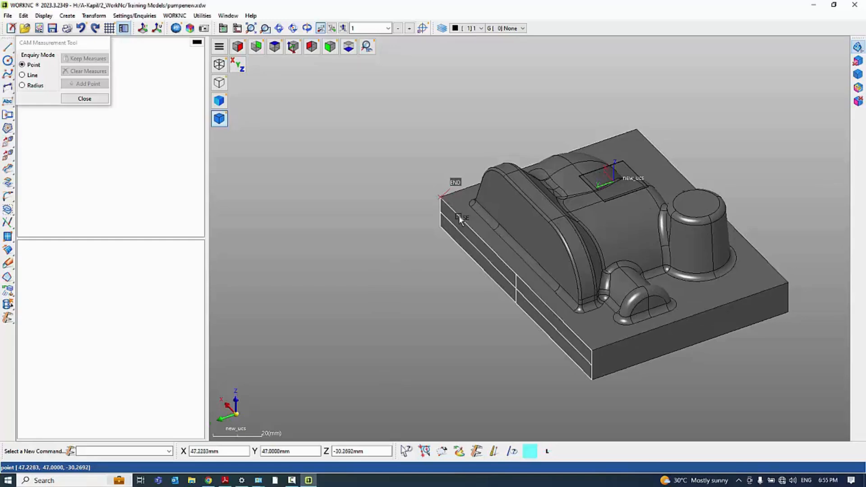
left_click(476, 236)
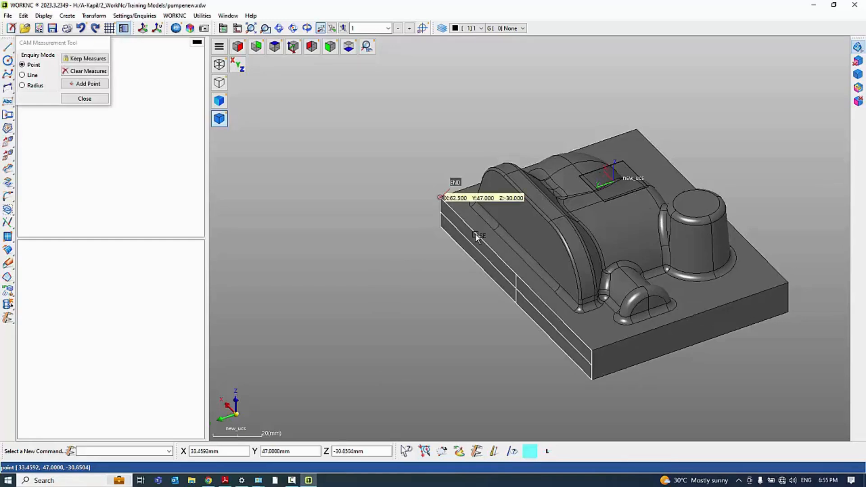
left_click(523, 279)
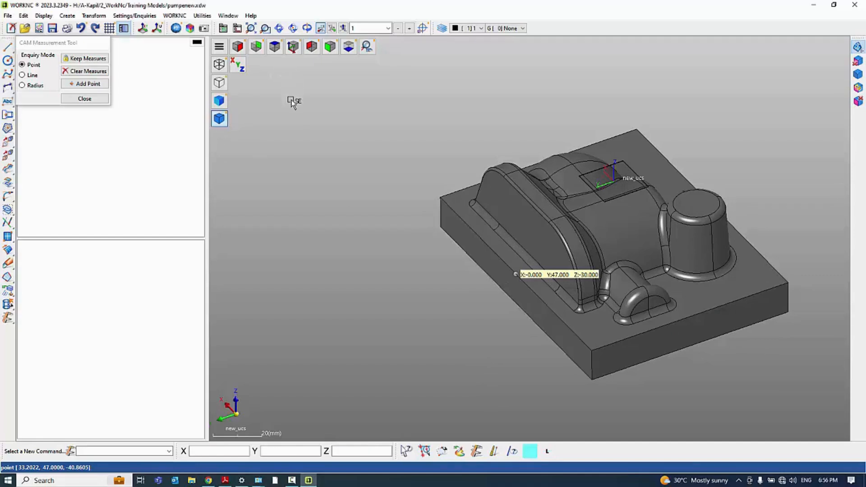
Inspect the measured point in the top, X-axis and Y-axis views, and close the CAM Measurement Tool
key("t")
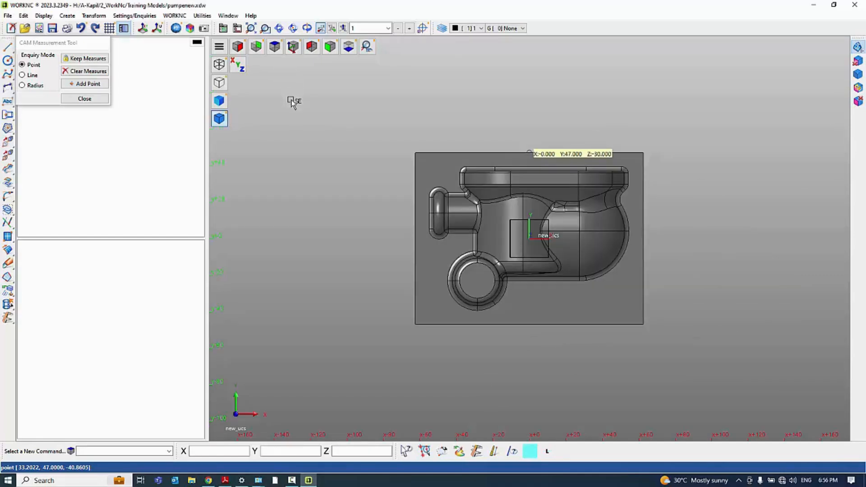
key("x")
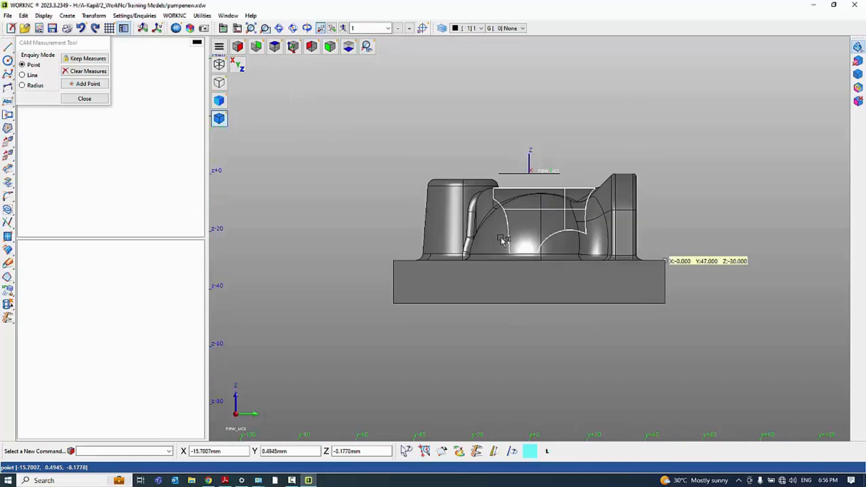
key("y")
middle_click_drag(535, 267, 509, 317)
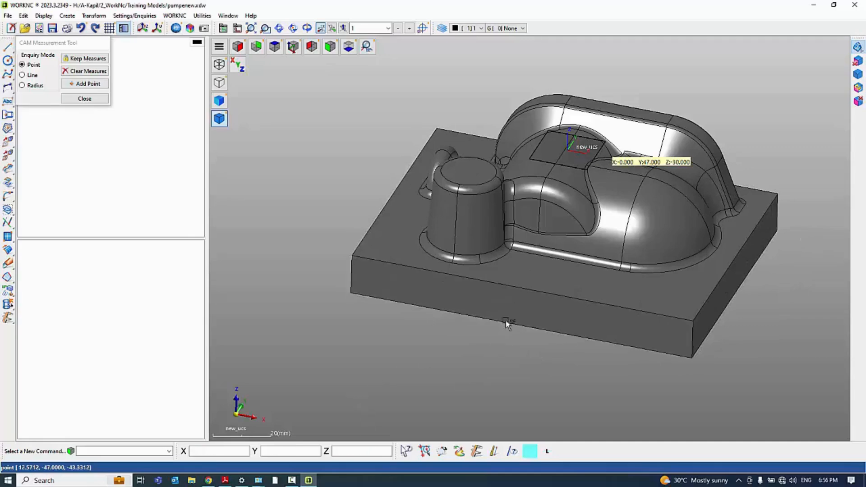
middle_click_drag(518, 225, 528, 244)
scroll(456, 265, "down", 3)
scroll(528, 205, "up", 2)
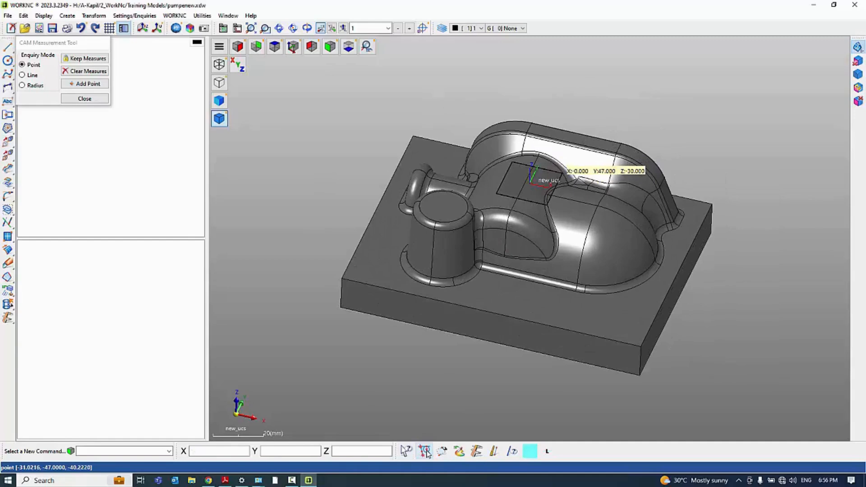
left_click(86, 98)
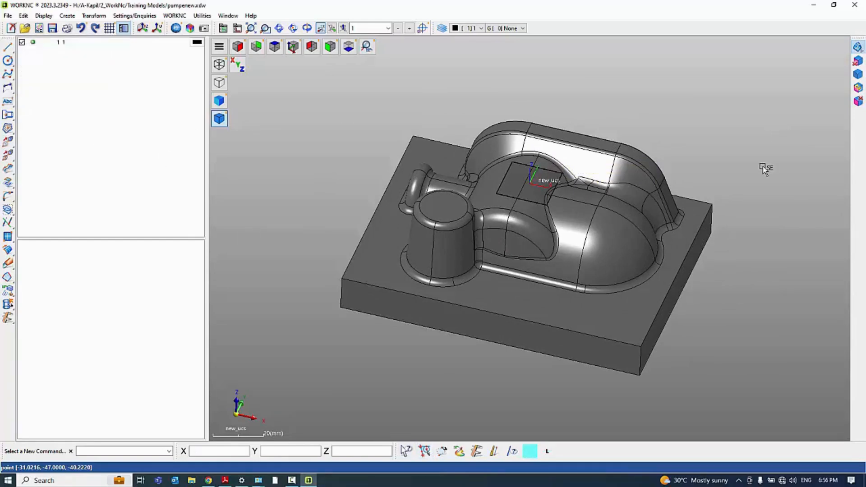
Hide the top, rounded edge and side surfaces of the tapered cylindrical boss
left_click(859, 62)
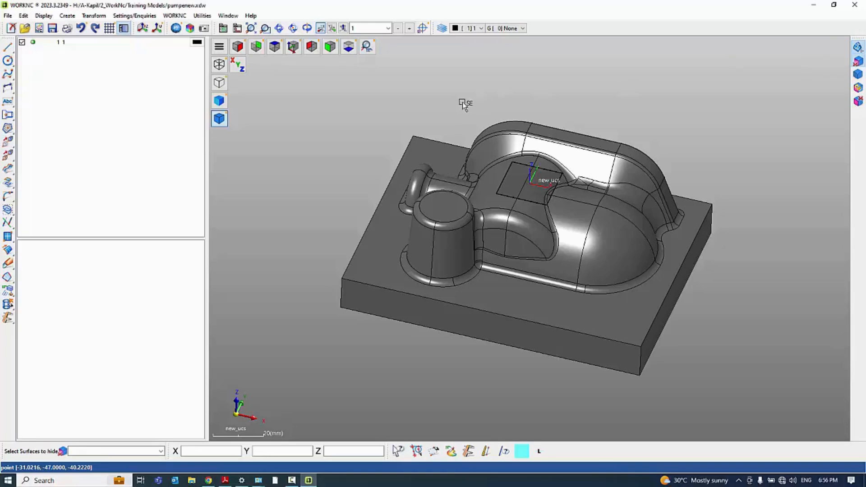
scroll(464, 102, "down", 2)
scroll(486, 167, "up", 3)
scroll(487, 67, "down", 1)
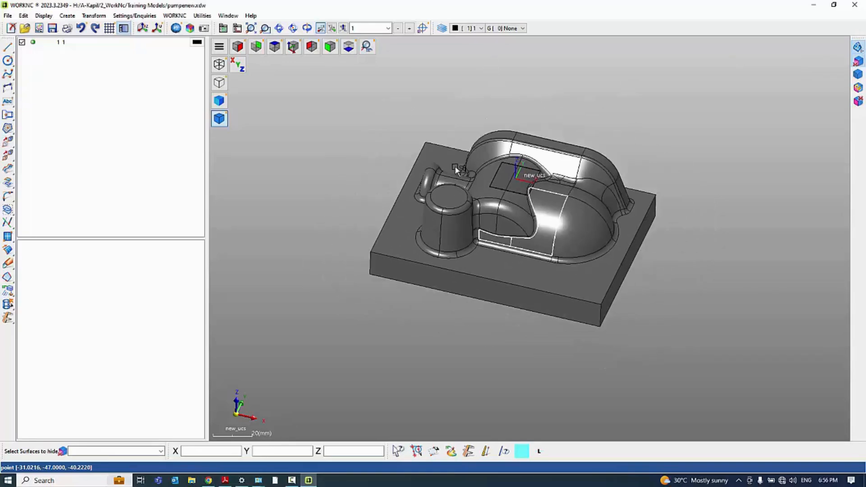
scroll(455, 166, "up", 3)
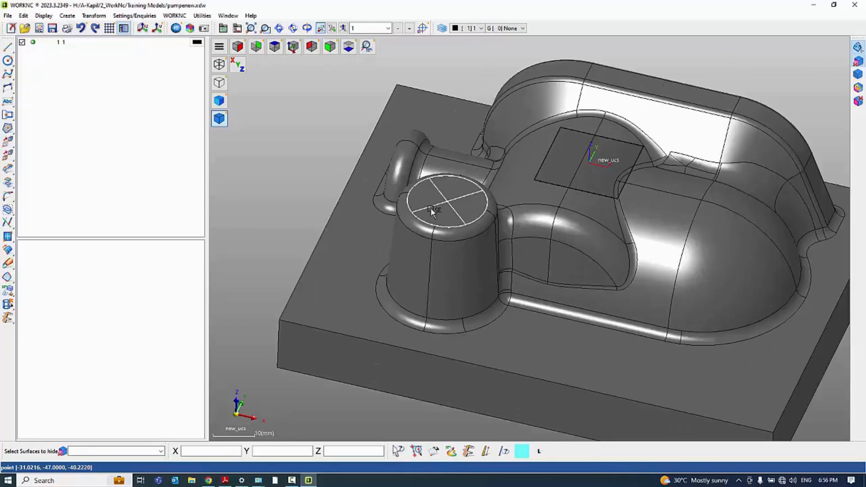
left_click(431, 217)
left_click(416, 223)
left_click(438, 231)
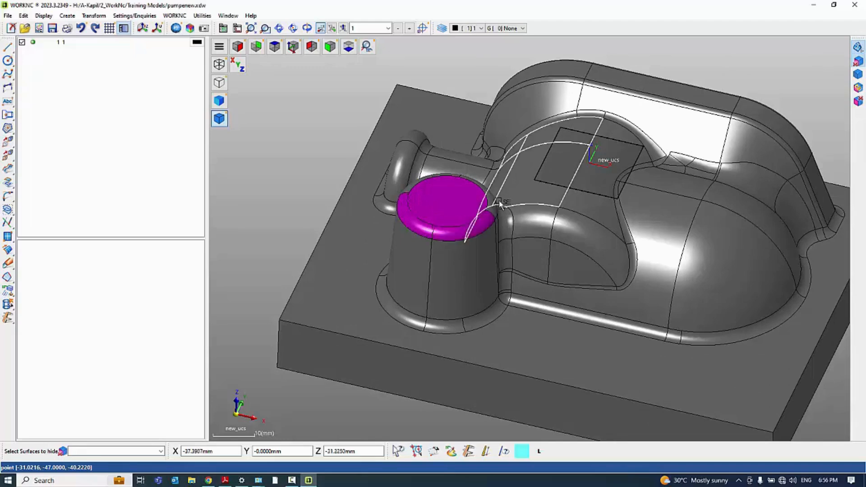
left_click(496, 204)
left_click(414, 246)
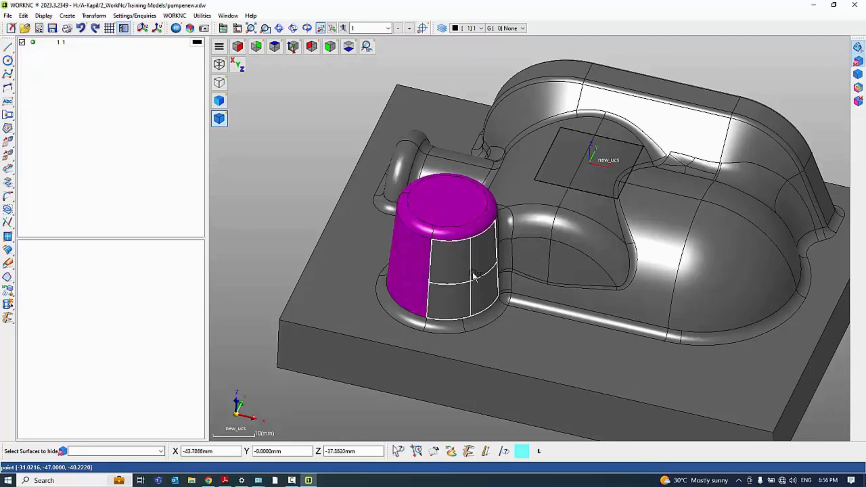
left_click(475, 276)
right_click(717, 91)
middle_click_drag(581, 184, 605, 188)
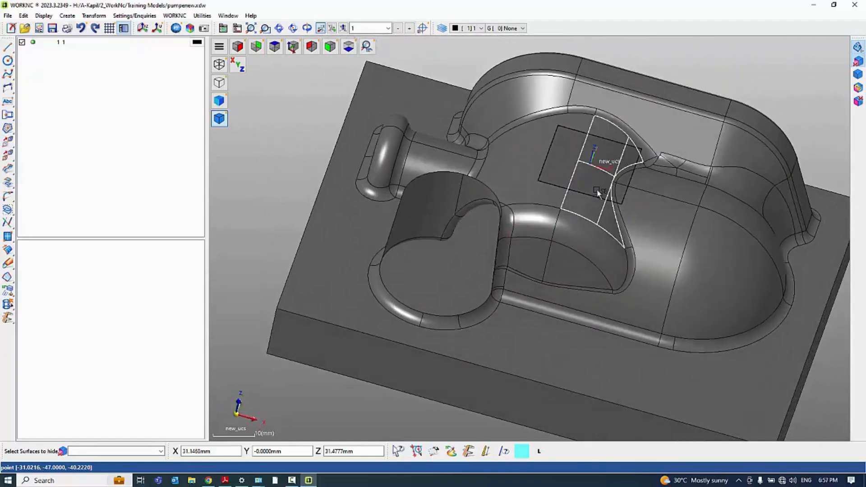
Switch back and forth between the visible and hidden entities, ending on the model without the boss surfaces
left_click(859, 90)
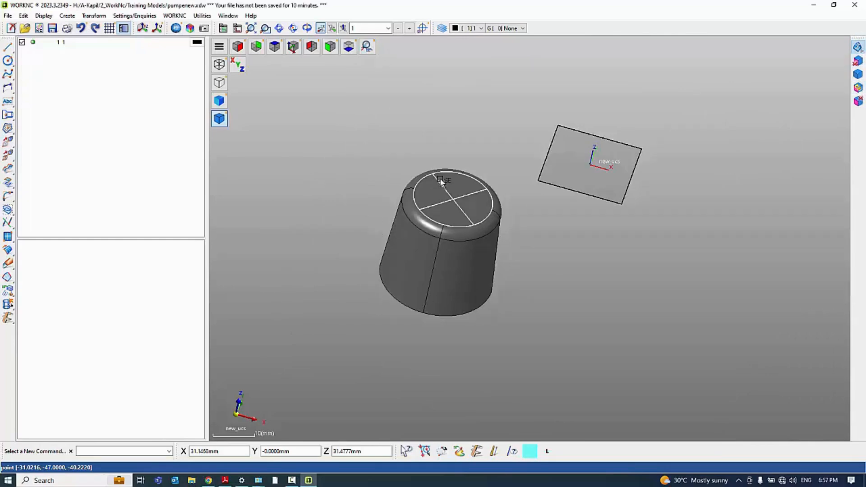
left_click(859, 88)
left_click(860, 88)
left_click(859, 88)
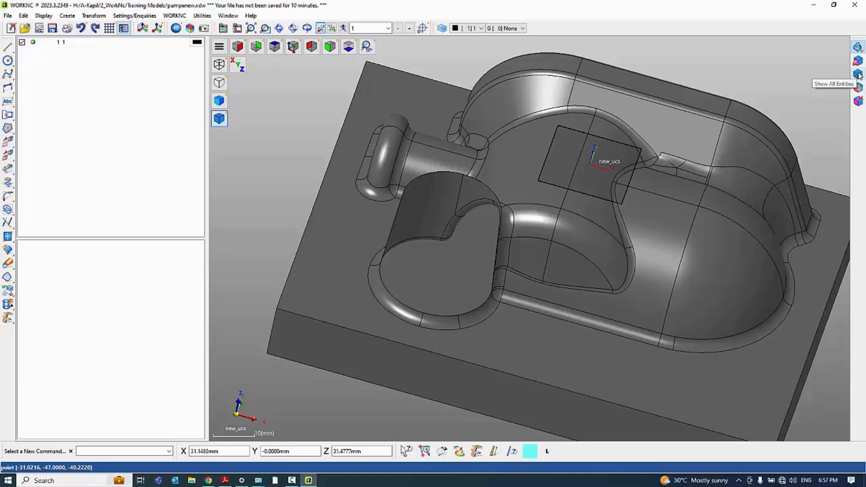
Show all entities again and bring the whole pump with its restored boss into view
left_click(859, 76)
middle_click_drag(526, 240, 373, 175)
scroll(373, 175, "down", 3)
mouse_move(461, 264)
middle_mouse_down()
mouse_move(488, 281)
mouse_move(391, 257)
middle_mouse_up()
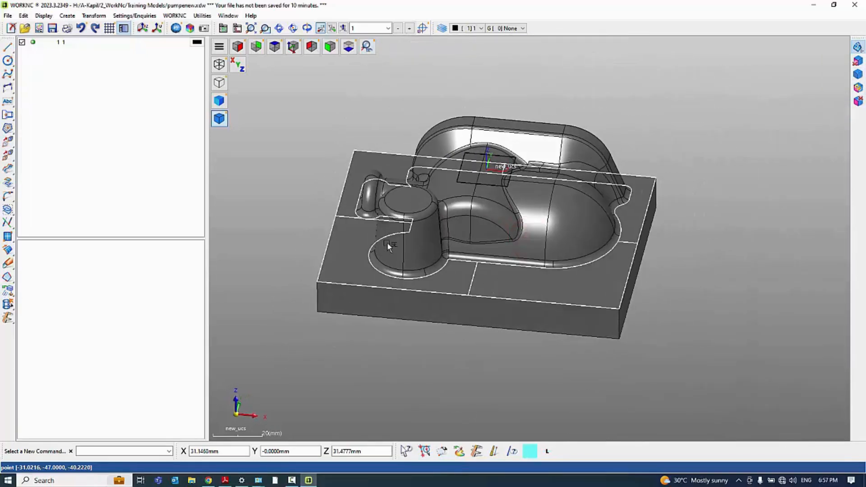
mouse_move(525, 235)
middle_mouse_down()
mouse_move(609, 243)
mouse_move(519, 230)
middle_mouse_up()
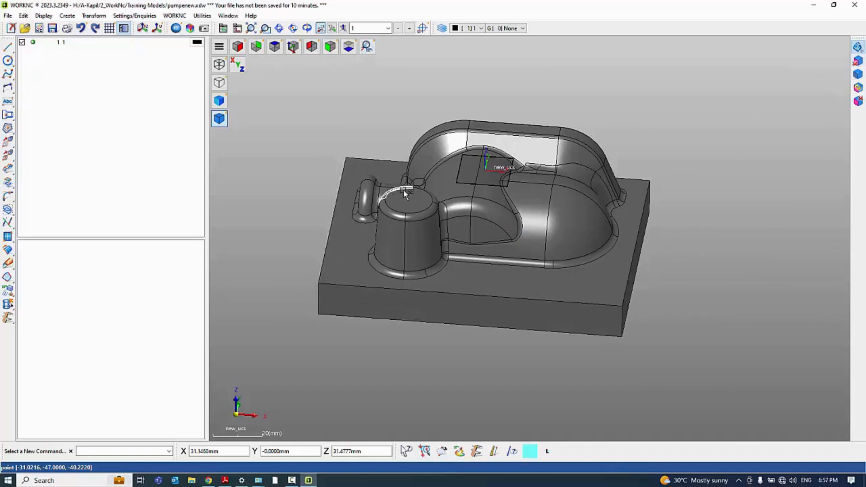
Show only the tapered boss by selecting its top, rounded edge and side surfaces
left_click(859, 102)
scroll(432, 230, "up", 3)
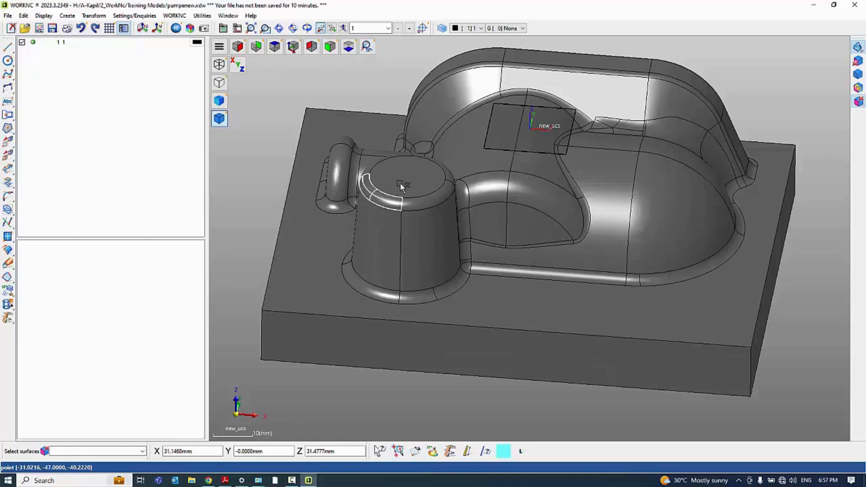
left_click(401, 179)
left_click(376, 202)
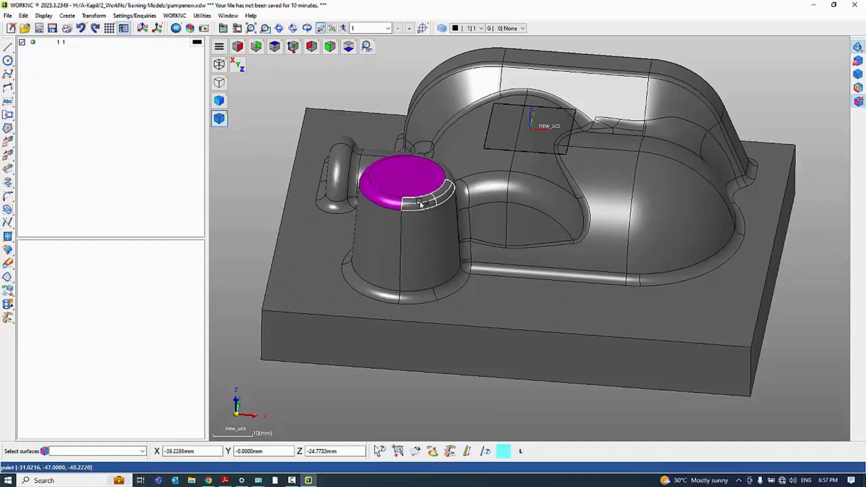
left_click(390, 246)
left_click(389, 246)
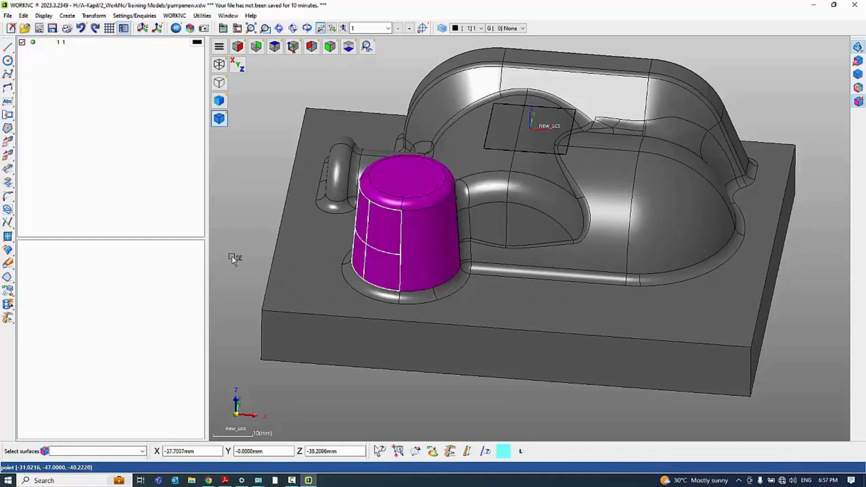
middle_click(248, 275)
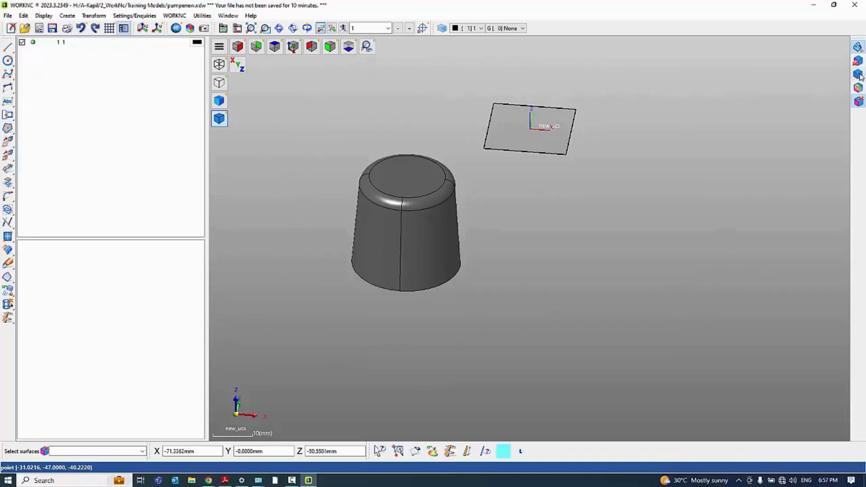
Bring back all entities after isolating the boss, and view the complete pump from above at an angle
left_click(860, 76)
mouse_move(611, 247)
middle_mouse_down()
mouse_move(539, 294)
mouse_move(576, 261)
mouse_move(532, 275)
mouse_move(477, 252)
middle_mouse_up()
scroll(525, 273, "down", 3)
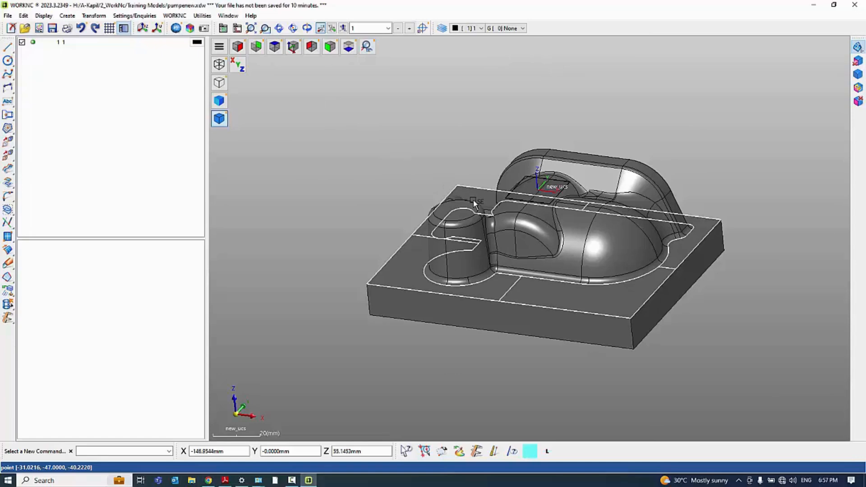
middle_click_drag(470, 170, 484, 227)
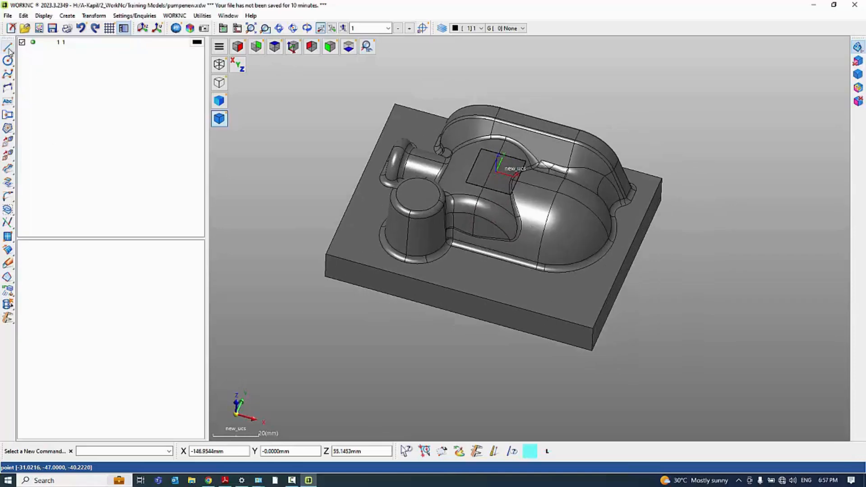
middle_click_drag(438, 207, 522, 198)
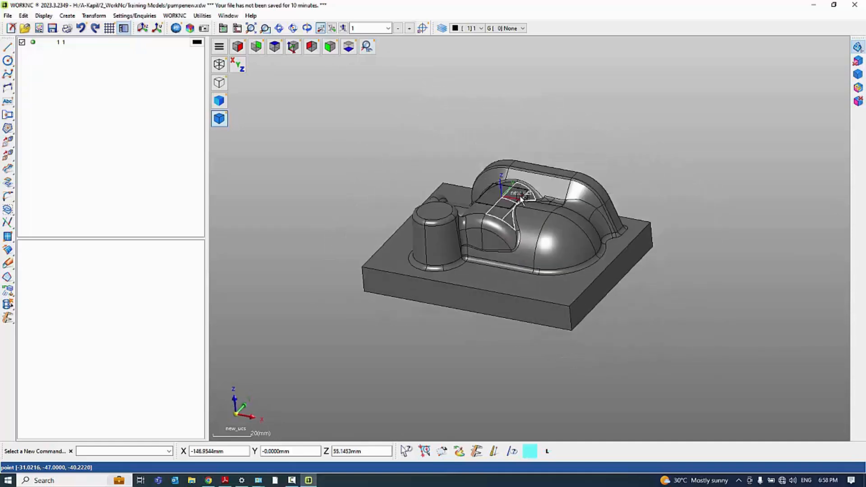
scroll(521, 198, "up", 2)
left_click(293, 481)
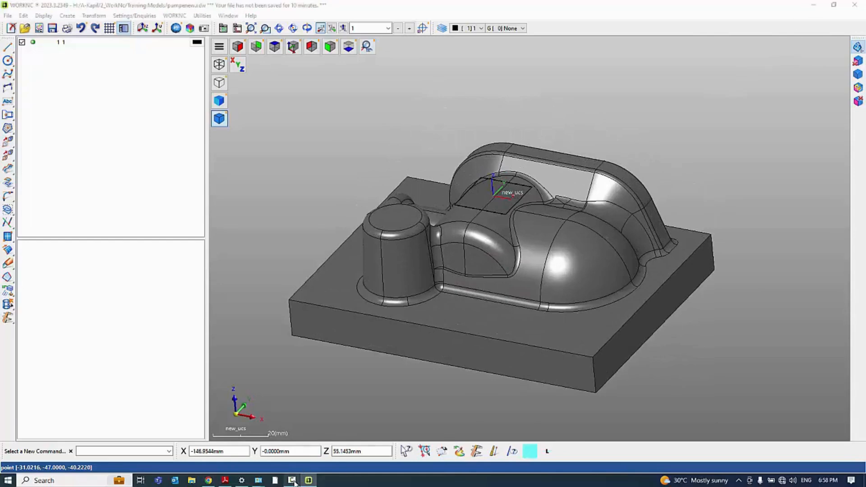
left_click(294, 481)
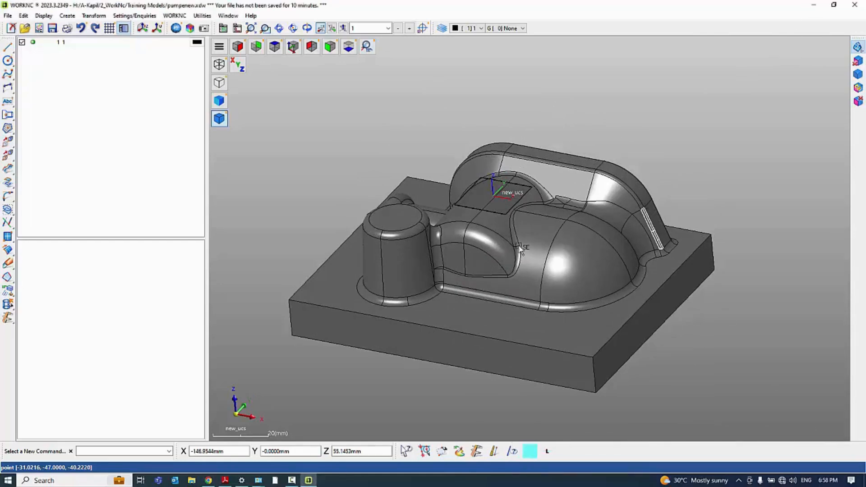
middle_click_drag(470, 251, 502, 251)
scroll(619, 180, "down", 2)
scroll(551, 195, "up", 3)
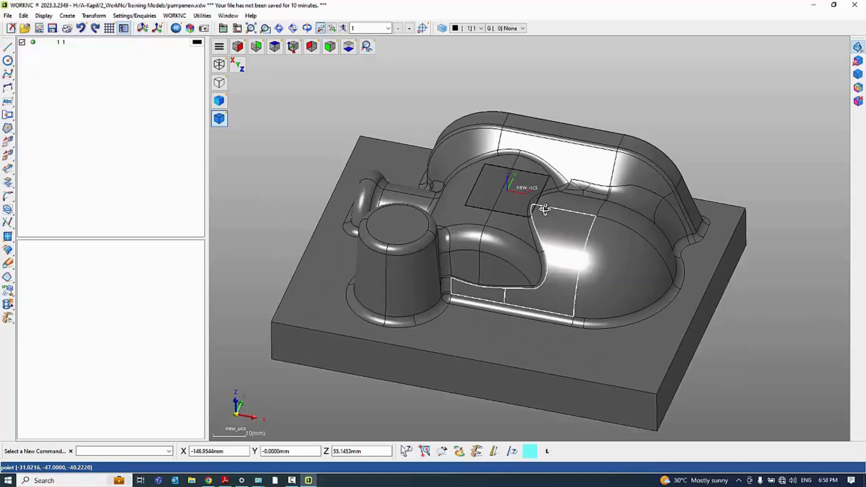
middle_click_drag(549, 210, 534, 206)
scroll(542, 204, "down", 2)
middle_click_drag(561, 238, 596, 242)
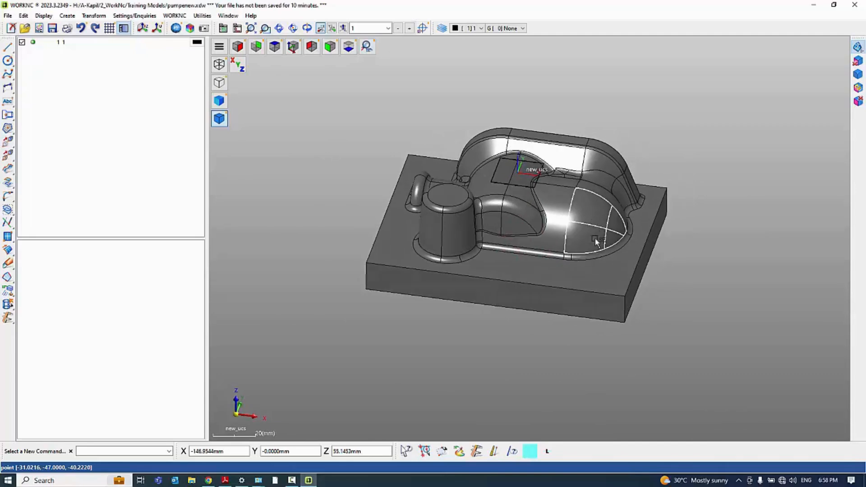
left_click(292, 481)
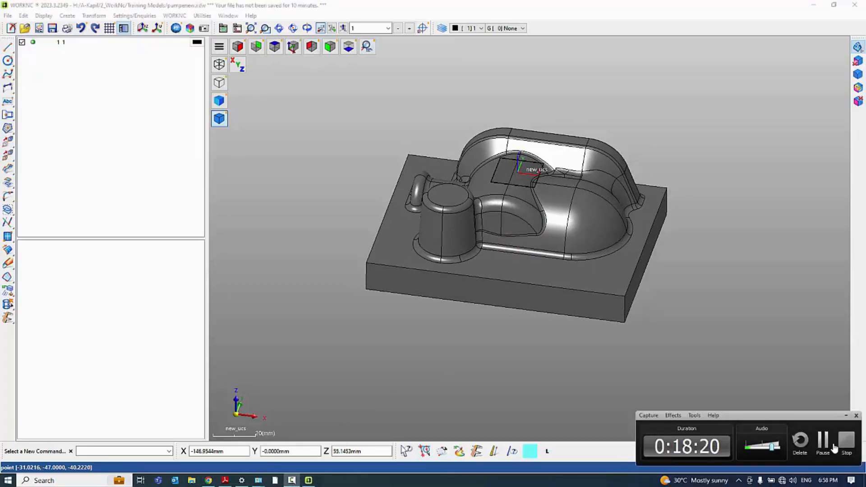